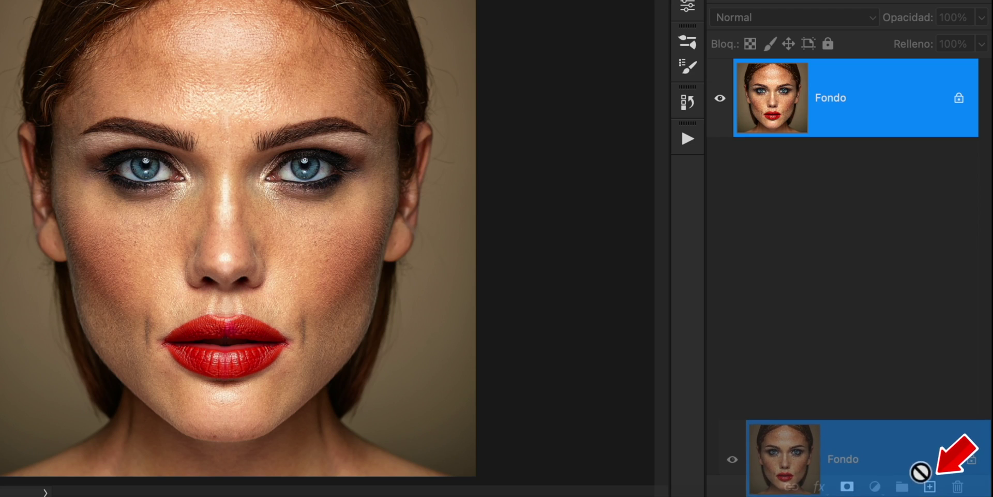
Duplicate the Fondo layer twice, creating Fondo copia and Fondo copia 2 above it.
{"action": "left_click_drag", "start_coordinate": [880, 117], "coordinate": [930, 486]}
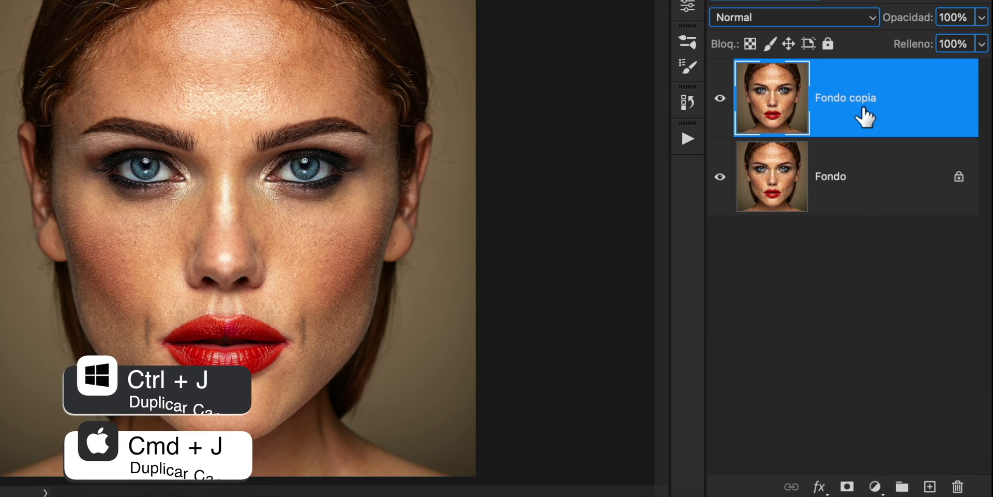
{"action": "key", "text": "super+j"}
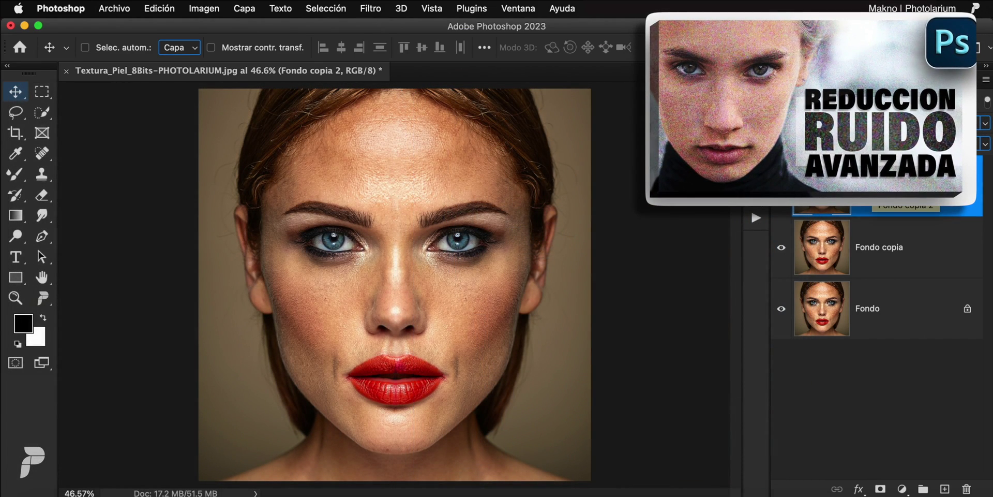
Rename the copies Textura and Color, hide Textura, and make Color the active layer.
{"action": "double_click", "coordinate": [925, 204]}
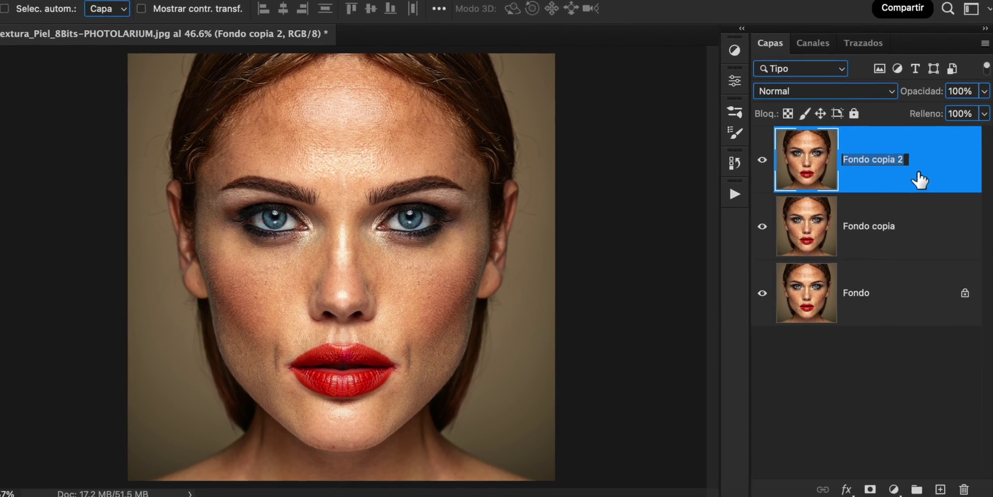
{"action": "type", "text": "Textura"}
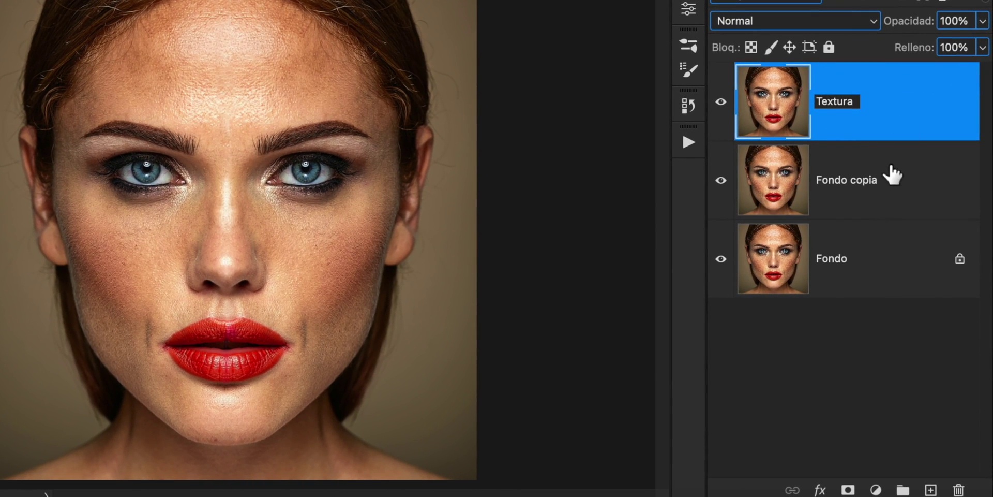
{"action": "double_click", "coordinate": [859, 188]}
{"action": "type", "text": "Color"}
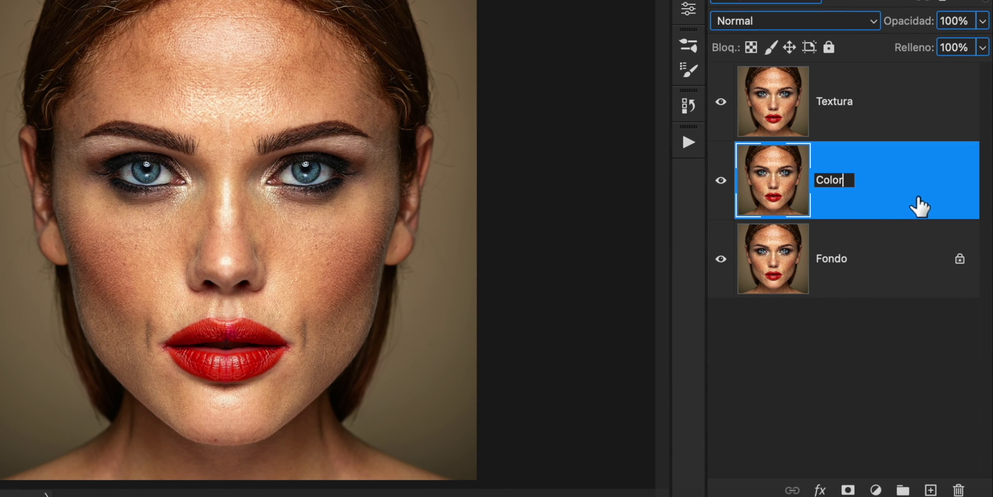
{"action": "left_click", "coordinate": [918, 204]}
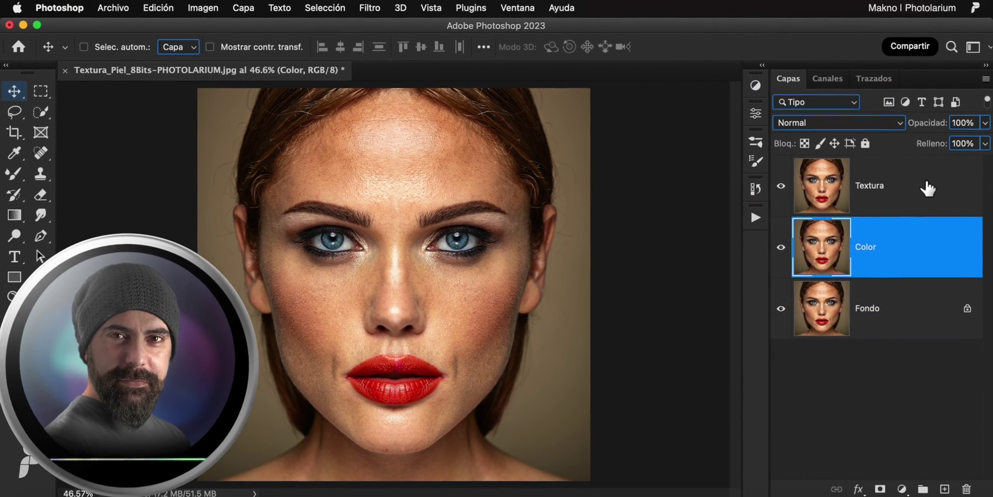
{"action": "left_click", "coordinate": [929, 185]}
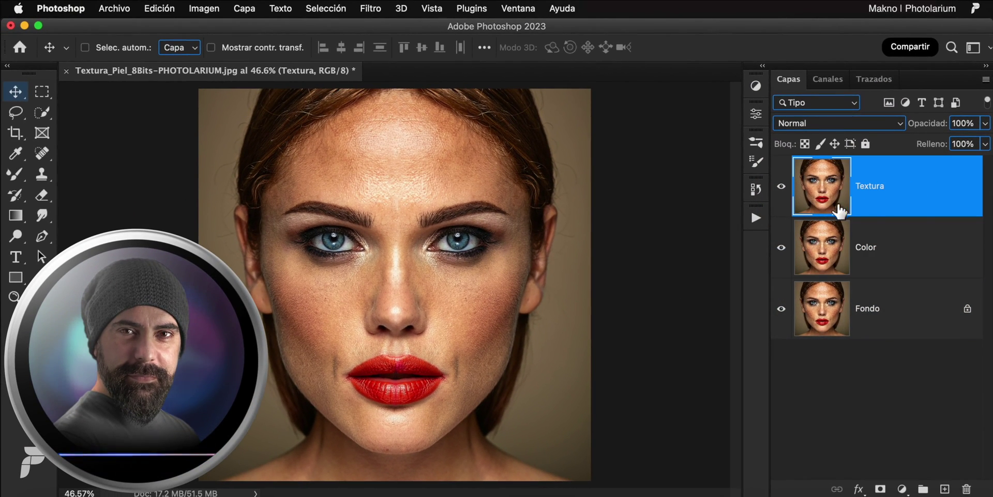
{"action": "left_click", "coordinate": [782, 187]}
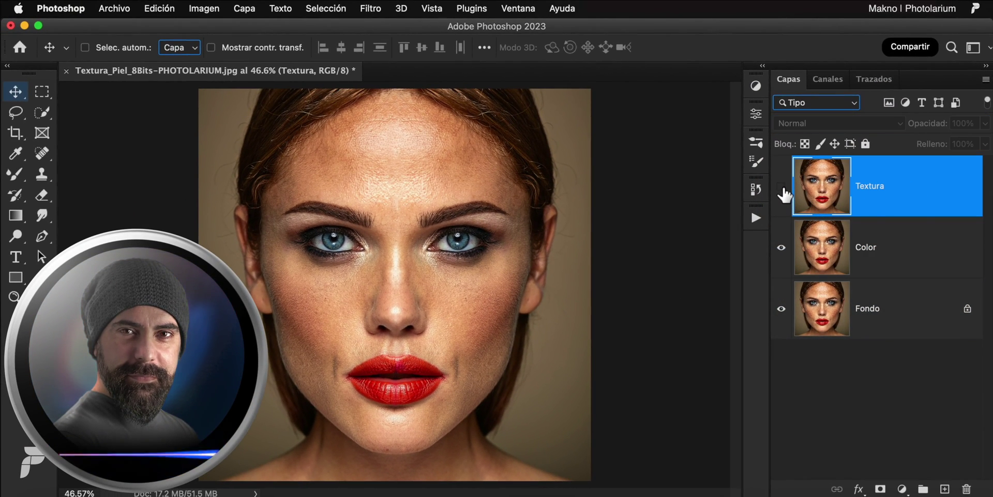
{"action": "left_click", "coordinate": [941, 266]}
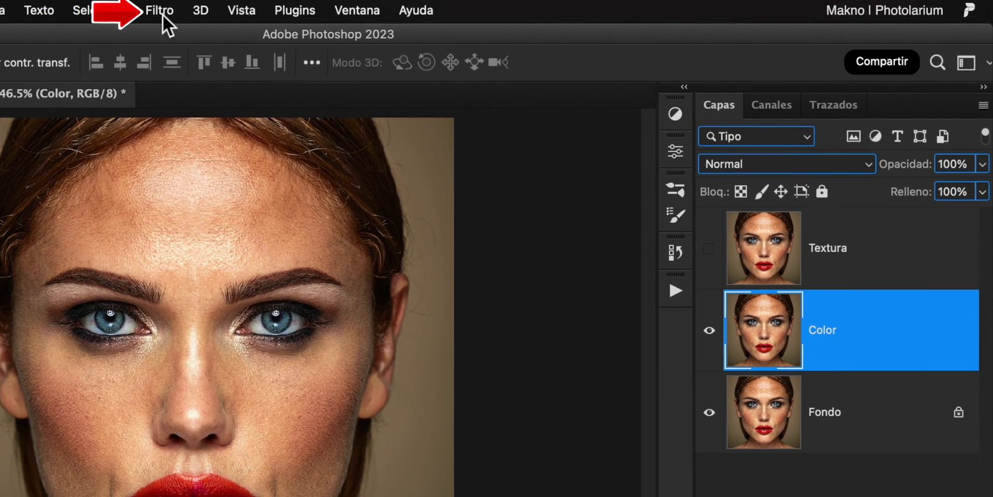
Apply Polvo y rascaduras at radius 5 to the Color layer.
{"action": "left_click", "coordinate": [371, 8]}
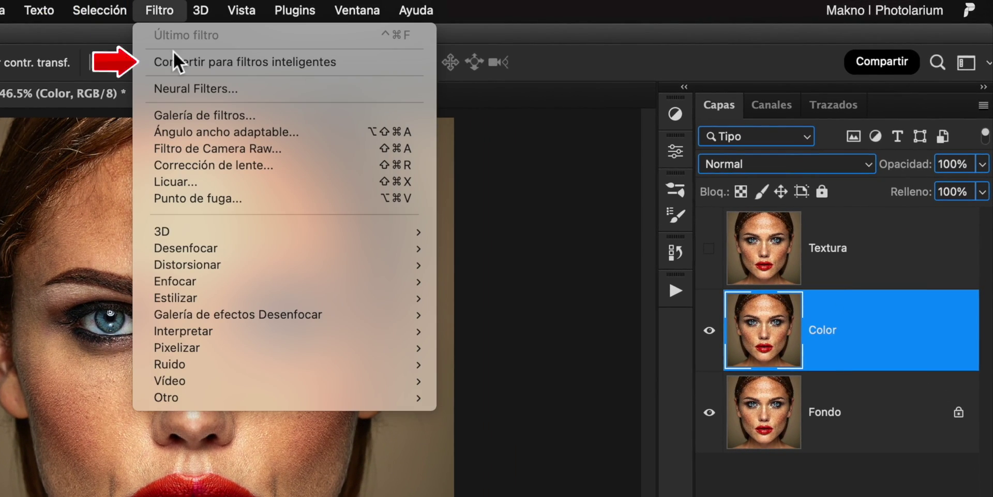
{"action": "left_click", "coordinate": [520, 410]}
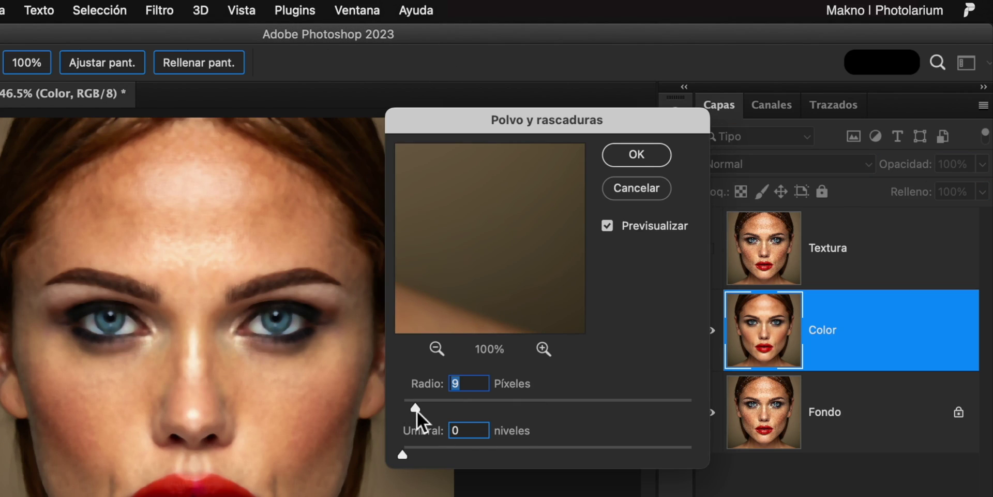
{"action": "mouse_move", "coordinate": [466, 269]}
{"action": "left_mouse_down"}
{"action": "mouse_move", "coordinate": [501, 248]}
{"action": "mouse_move", "coordinate": [512, 217]}
{"action": "left_mouse_up"}
{"action": "left_click_drag", "start_coordinate": [415, 409], "coordinate": [411, 409]}
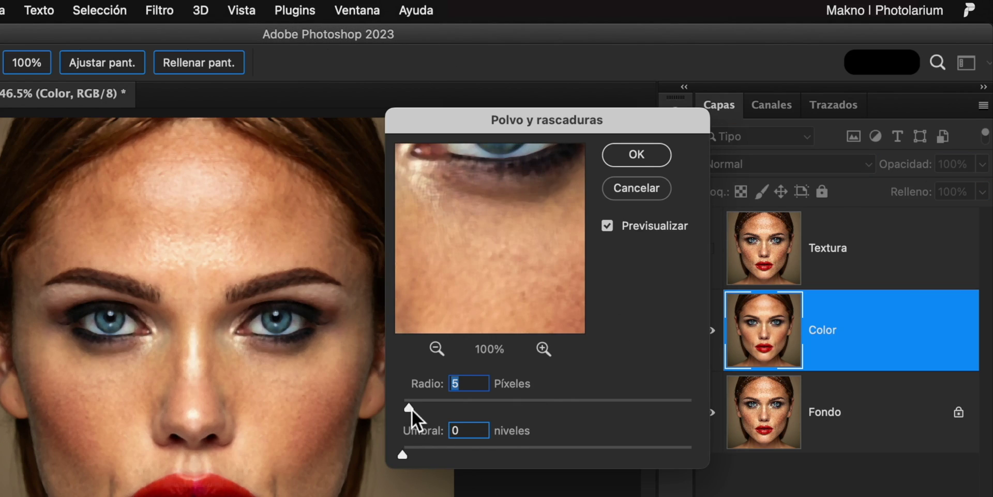
{"action": "key", "text": "Return"}
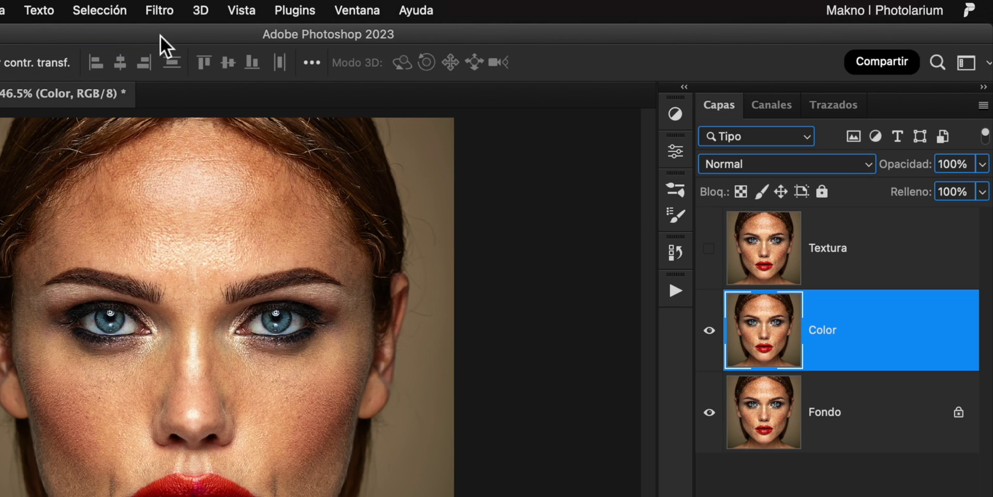
Apply a Mediana filter at radius 2 to the Color layer.
{"action": "left_click", "coordinate": [160, 11]}
{"action": "mouse_move", "coordinate": [233, 364]}
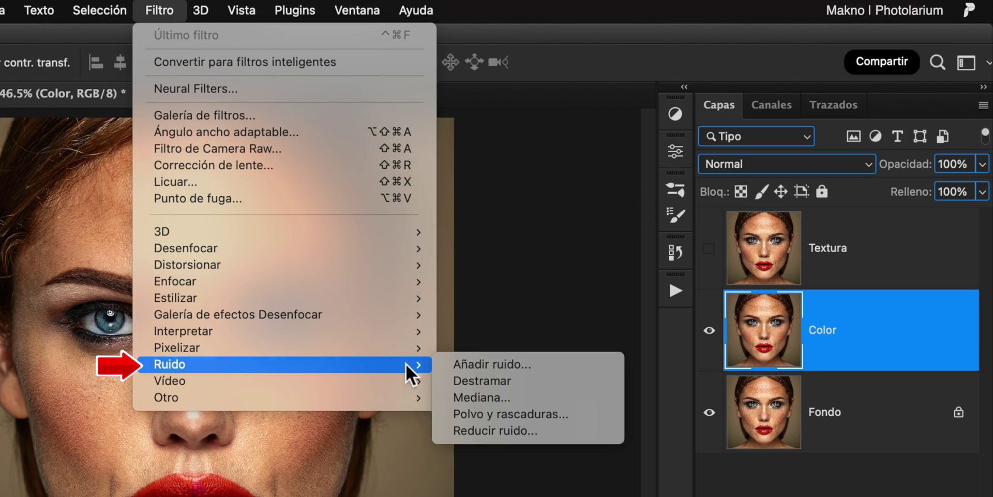
{"action": "left_click", "coordinate": [533, 403]}
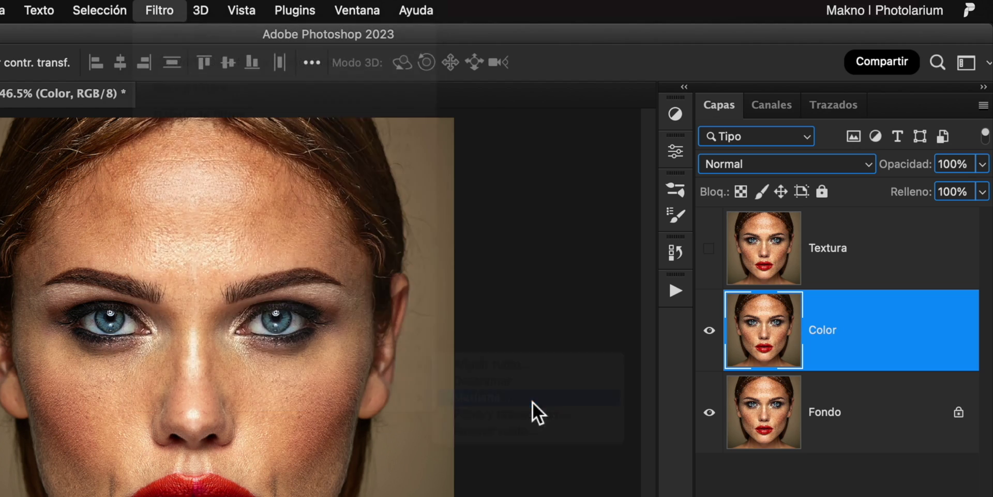
{"action": "mouse_move", "coordinate": [444, 239]}
{"action": "left_mouse_down"}
{"action": "mouse_move", "coordinate": [523, 251]}
{"action": "mouse_move", "coordinate": [508, 217]}
{"action": "mouse_move", "coordinate": [530, 360]}
{"action": "left_mouse_up"}
{"action": "left_click_drag", "start_coordinate": [410, 425], "coordinate": [405, 428]}
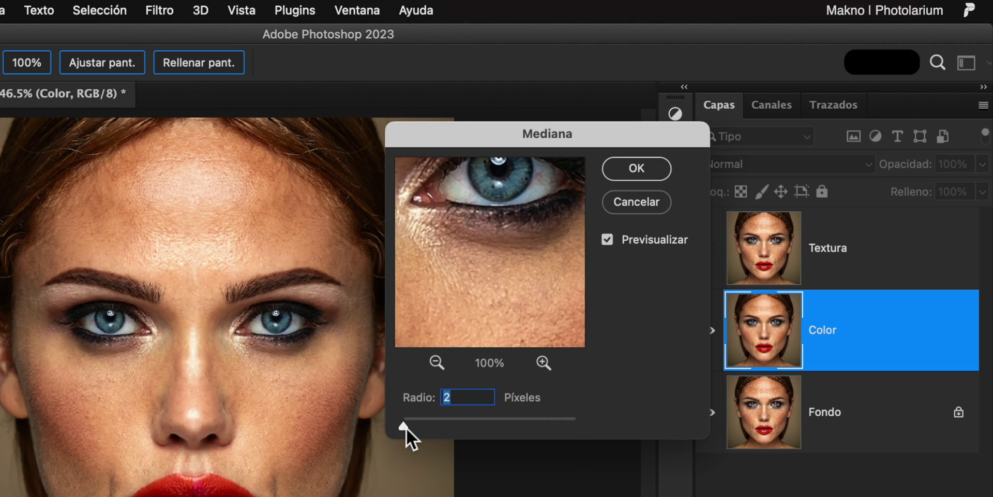
{"action": "left_click", "coordinate": [636, 202]}
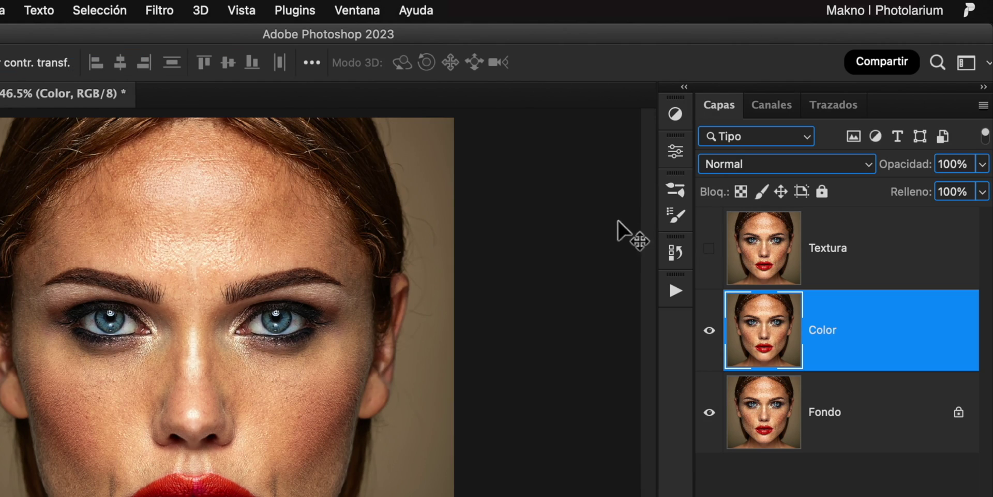
Start a Gaussian blur on the Color layer, previewing the eye area at 0.7 px.
{"action": "left_click", "coordinate": [158, 10]}
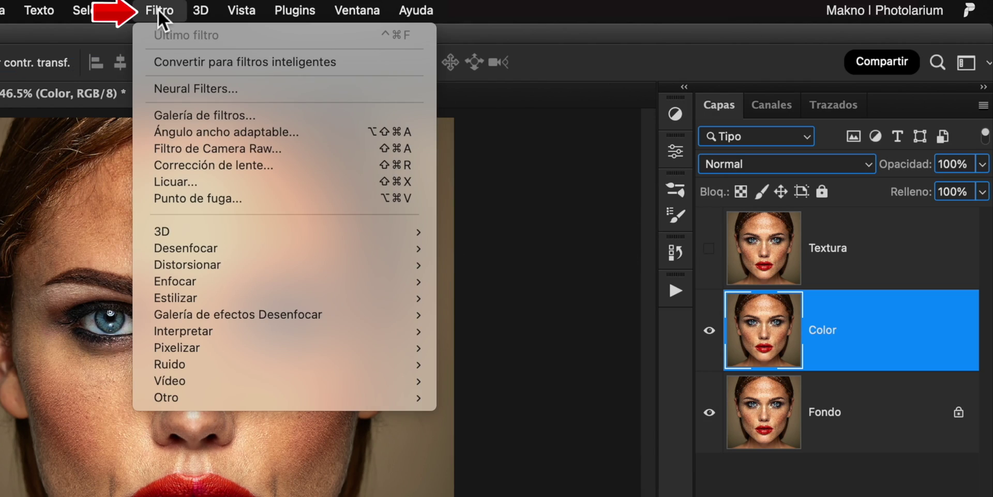
{"action": "mouse_move", "coordinate": [186, 247]}
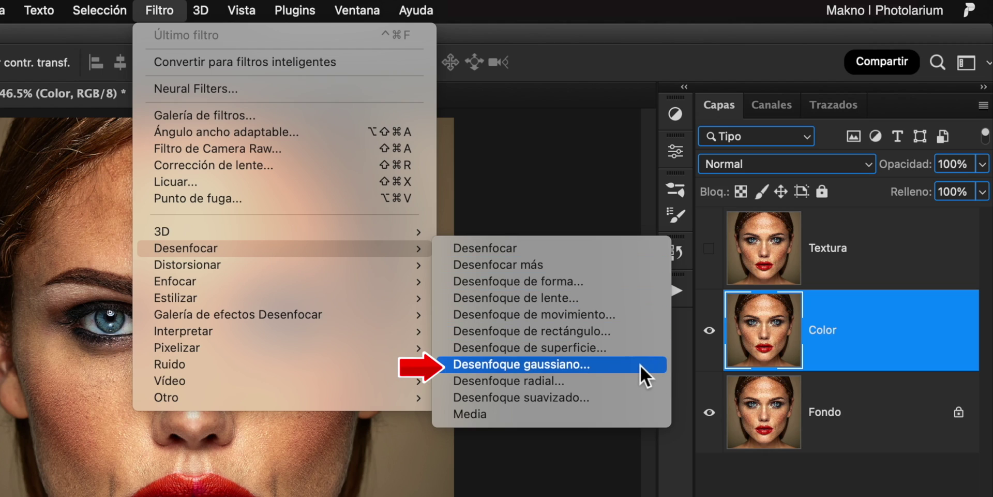
{"action": "left_click", "coordinate": [640, 365]}
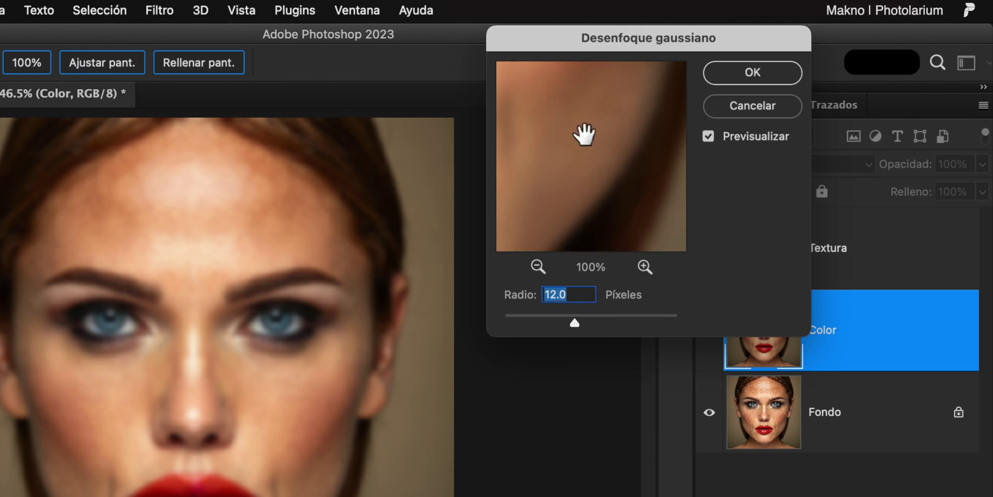
{"action": "left_click_drag", "start_coordinate": [584, 134], "coordinate": [606, 194]}
{"action": "mouse_move", "coordinate": [575, 323]}
{"action": "left_mouse_down"}
{"action": "mouse_move", "coordinate": [504, 324]}
{"action": "mouse_move", "coordinate": [531, 321]}
{"action": "left_mouse_up"}
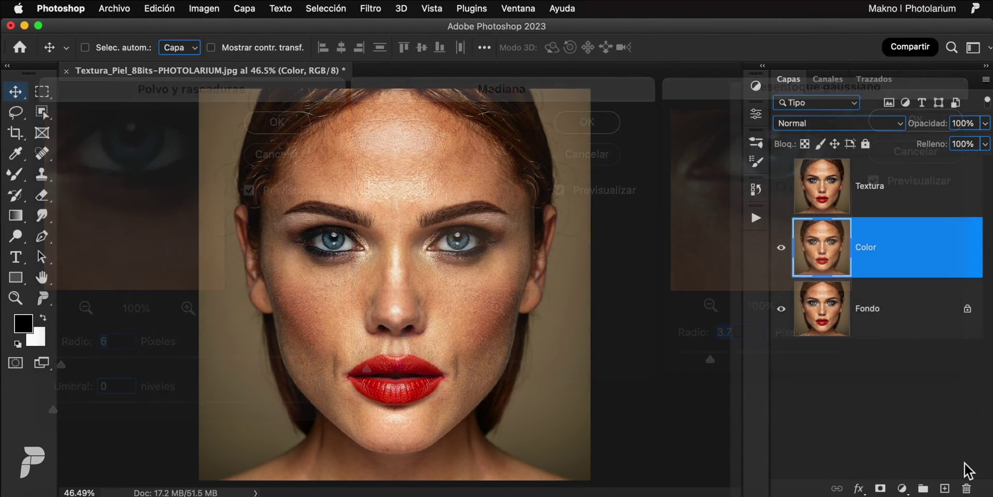
Apply a 4.8-pixel Gaussian blur to the Color layer, then select the Textura layer.
{"action": "left_click", "coordinate": [371, 8]}
{"action": "mouse_move", "coordinate": [233, 242]}
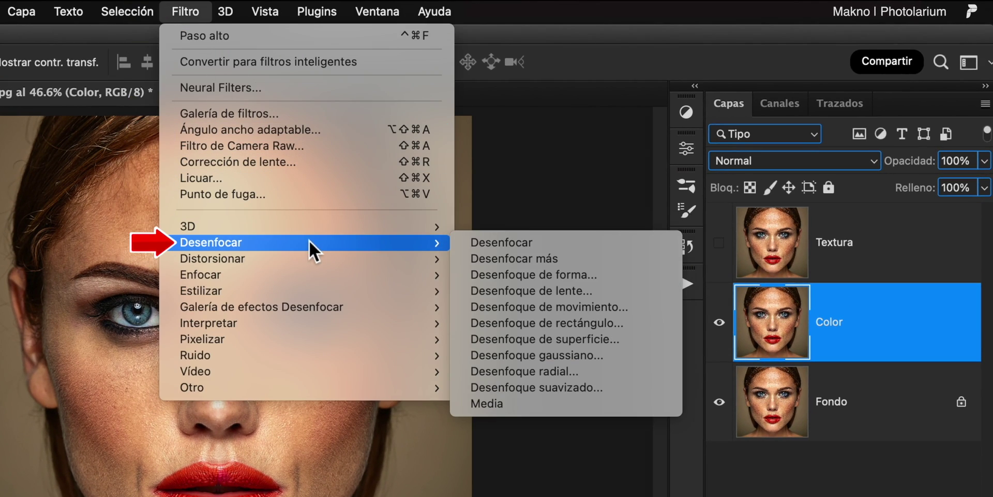
{"action": "left_click", "coordinate": [642, 357]}
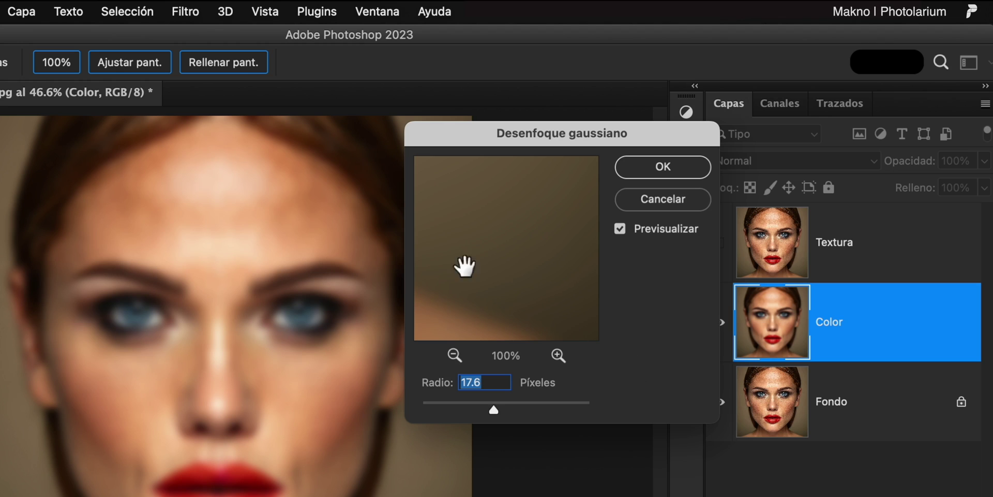
{"action": "left_click", "coordinate": [623, 231]}
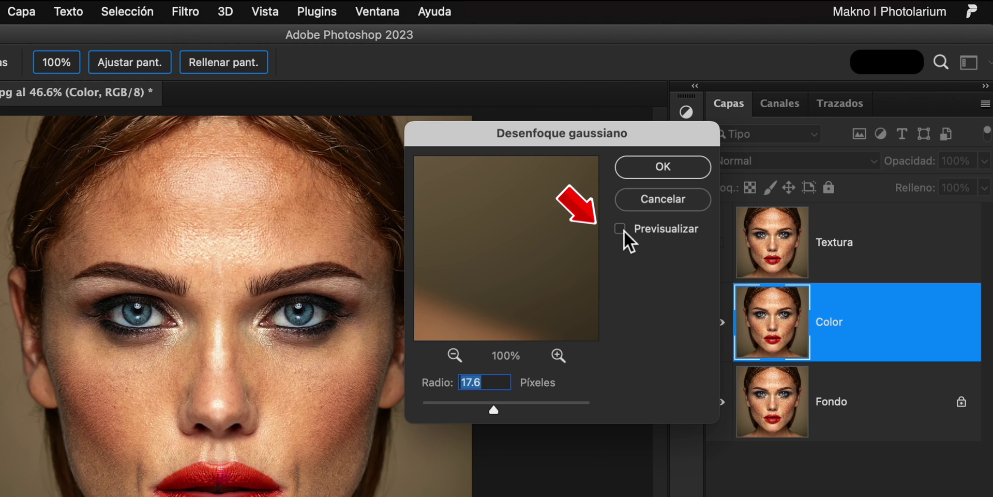
{"action": "left_click", "coordinate": [623, 231]}
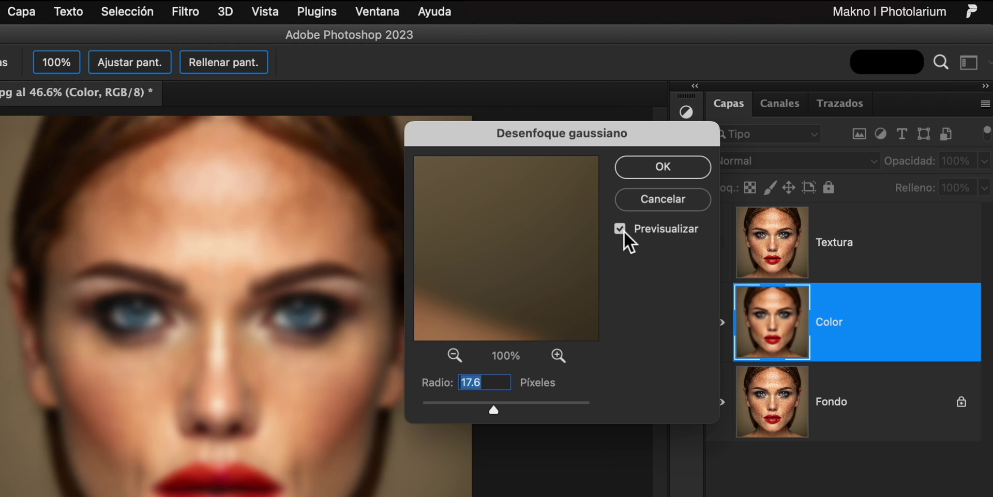
{"action": "left_click", "coordinate": [455, 355]}
{"action": "left_click", "coordinate": [455, 355]}
{"action": "left_click_drag", "start_coordinate": [502, 205], "coordinate": [531, 287]}
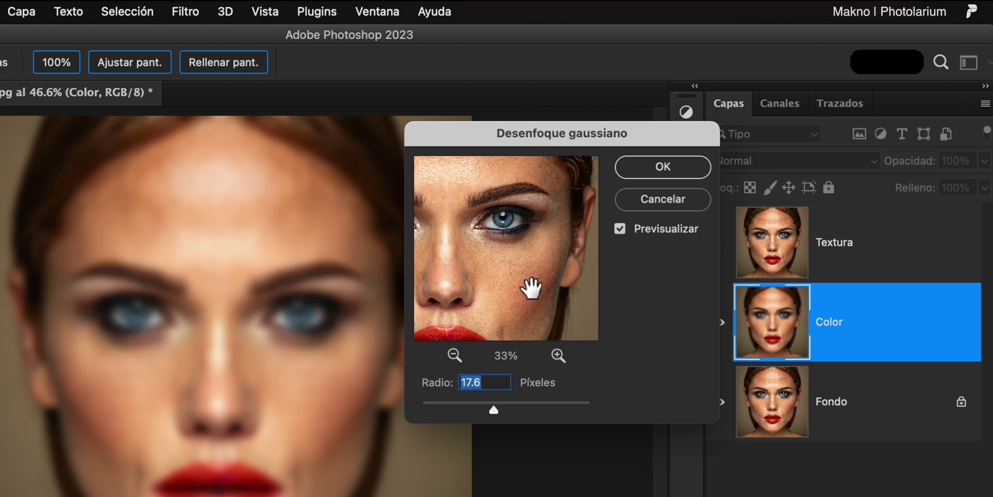
{"action": "left_click", "coordinate": [558, 354]}
{"action": "left_click", "coordinate": [558, 354]}
{"action": "mouse_move", "coordinate": [493, 409]}
{"action": "left_mouse_down"}
{"action": "mouse_move", "coordinate": [421, 409]}
{"action": "mouse_move", "coordinate": [446, 409]}
{"action": "left_mouse_up"}
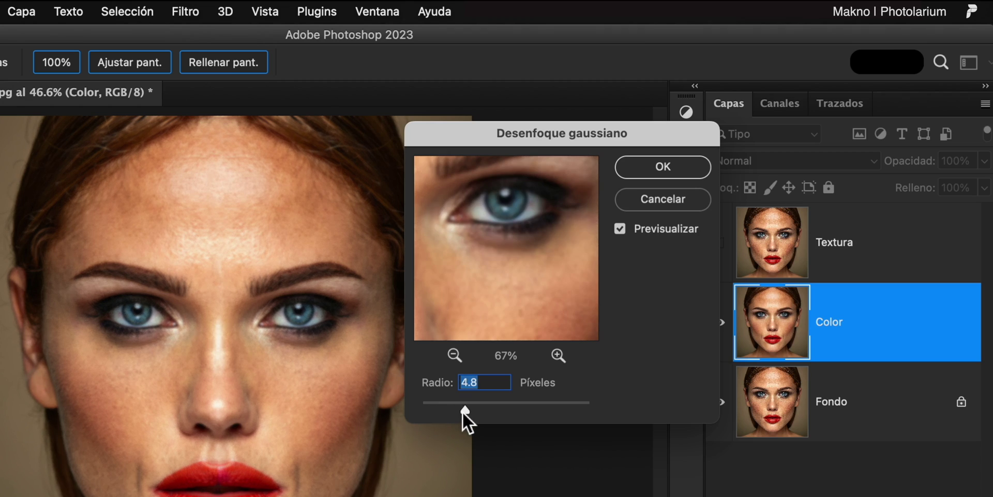
{"action": "left_click", "coordinate": [672, 165]}
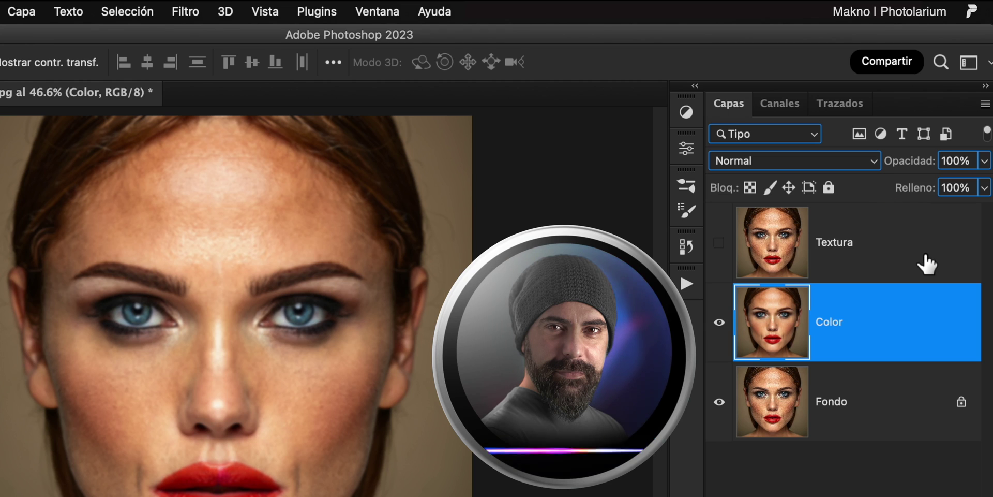
{"action": "left_click", "coordinate": [925, 262]}
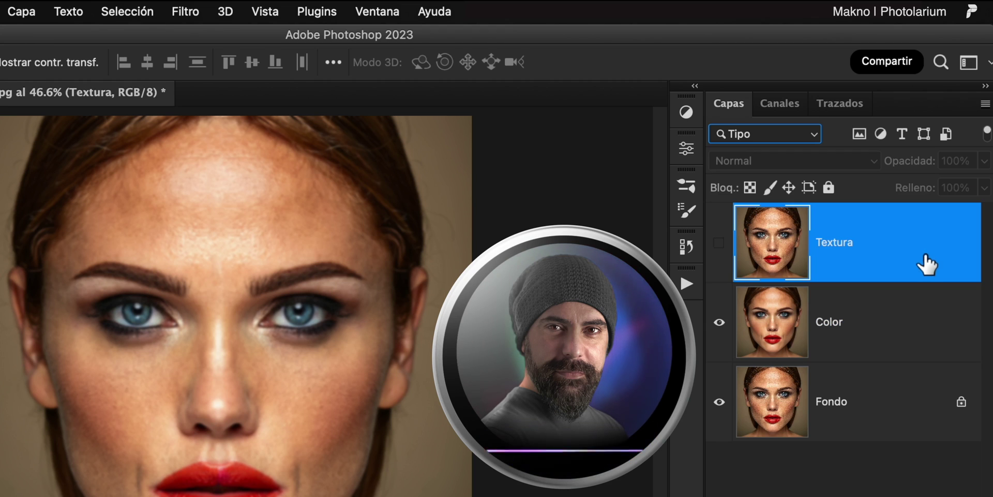
Show Textura and Apply Image from the Color layer using Restar, scale 2, offset 128.
{"action": "left_click", "coordinate": [719, 243]}
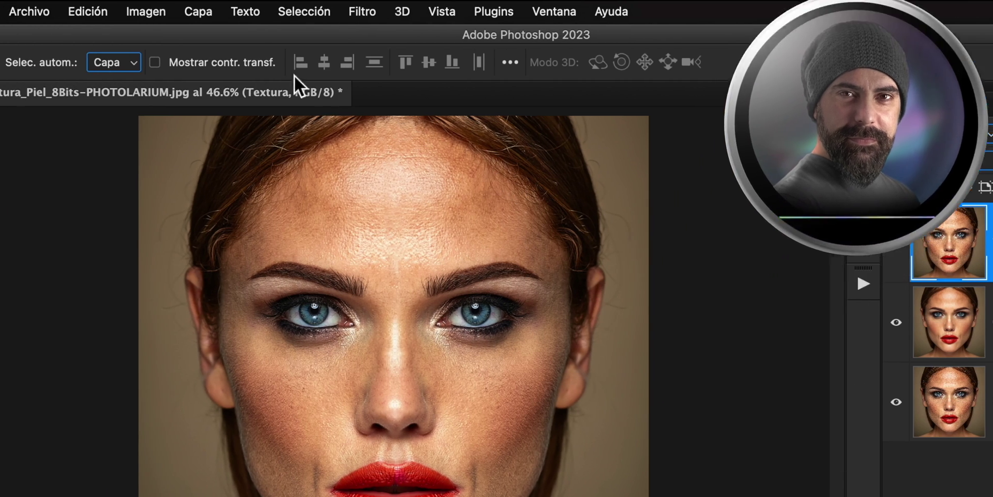
{"action": "left_click", "coordinate": [267, 12]}
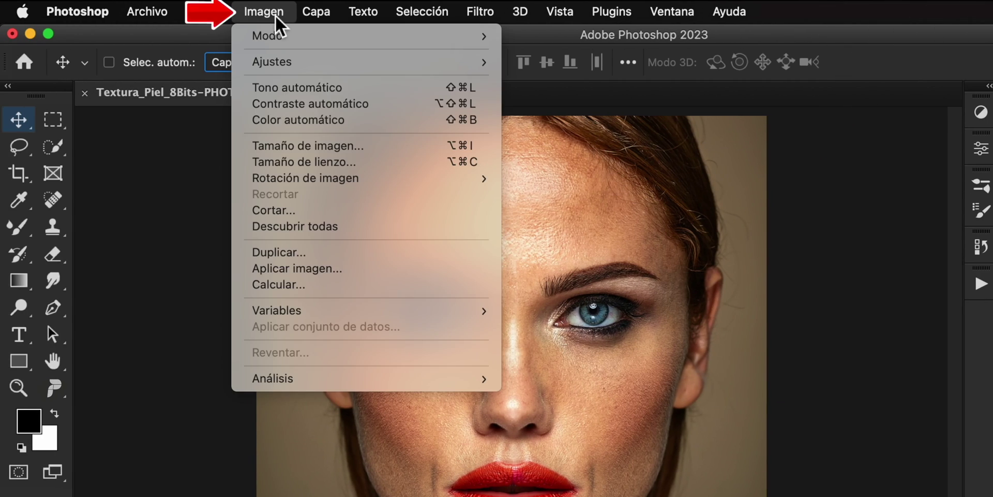
{"action": "left_click", "coordinate": [356, 269]}
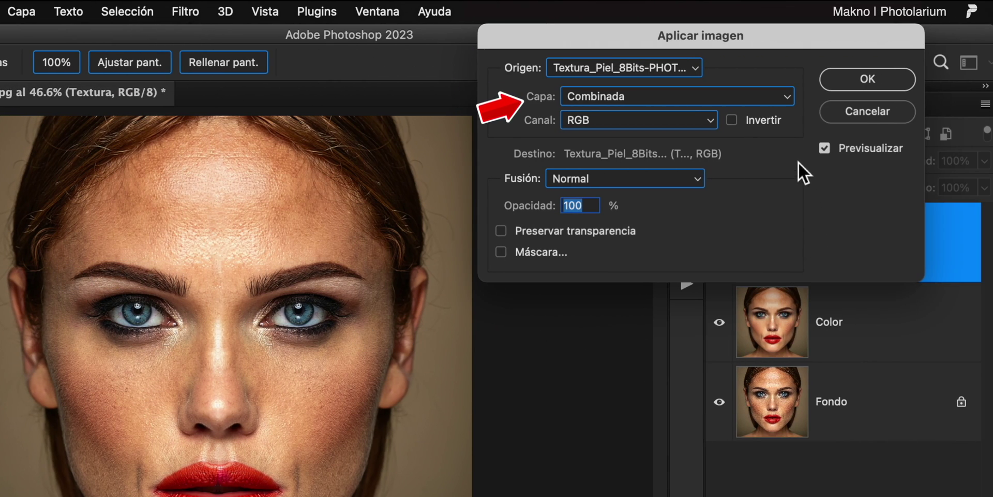
{"action": "left_click", "coordinate": [780, 102]}
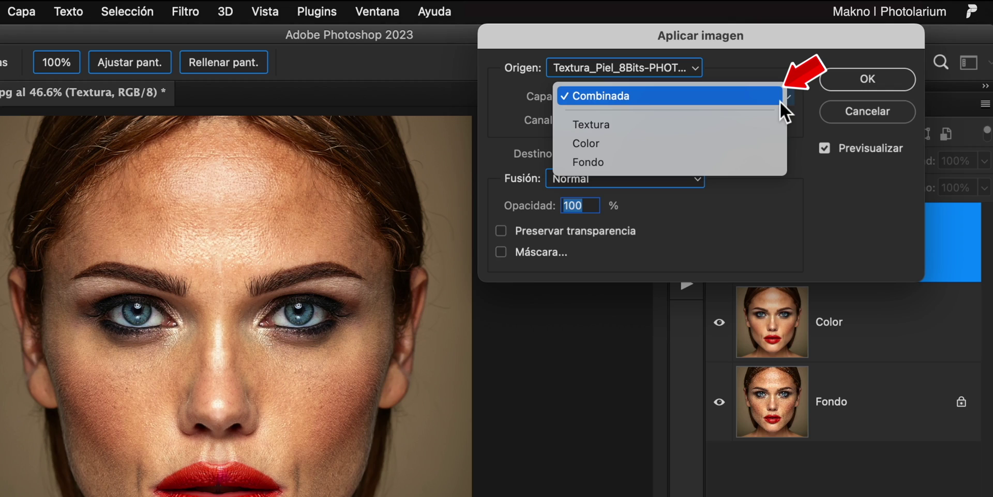
{"action": "left_click", "coordinate": [678, 145]}
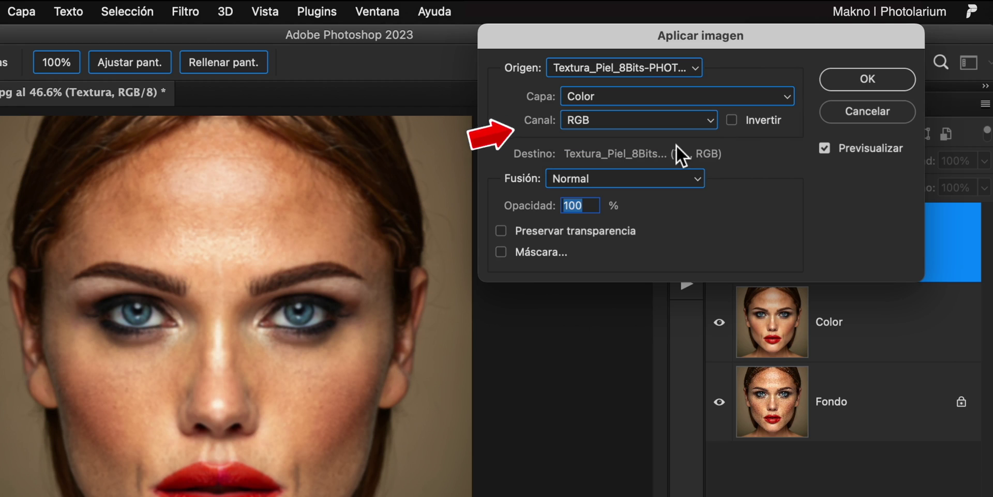
{"action": "left_click", "coordinate": [691, 184]}
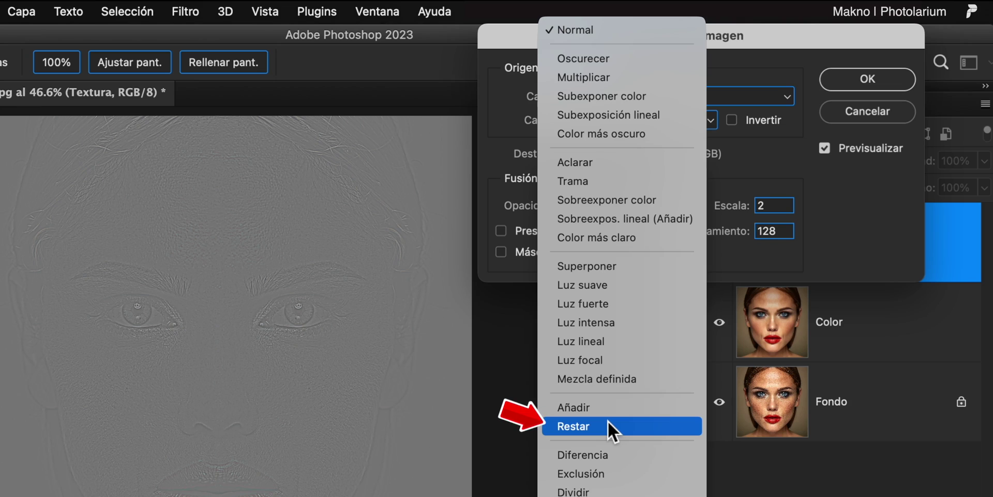
{"action": "left_click", "coordinate": [607, 420]}
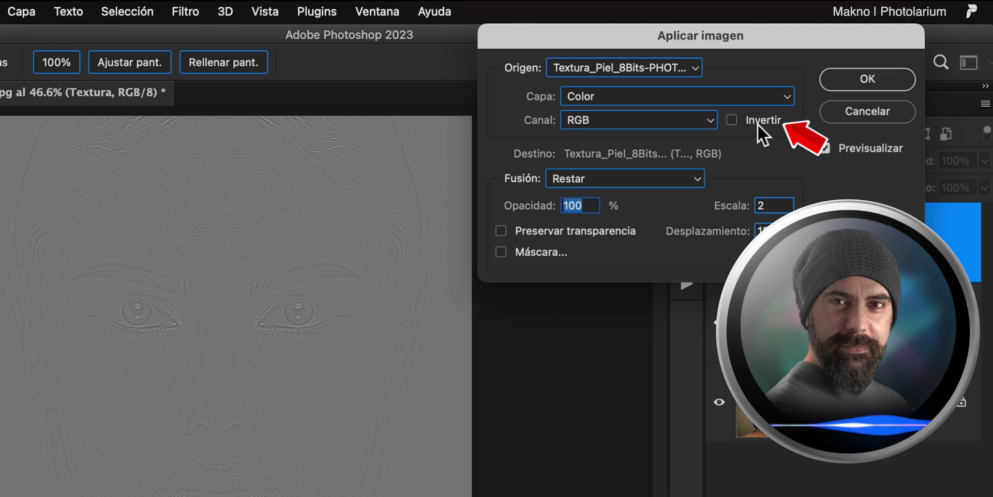
{"action": "left_click", "coordinate": [732, 121]}
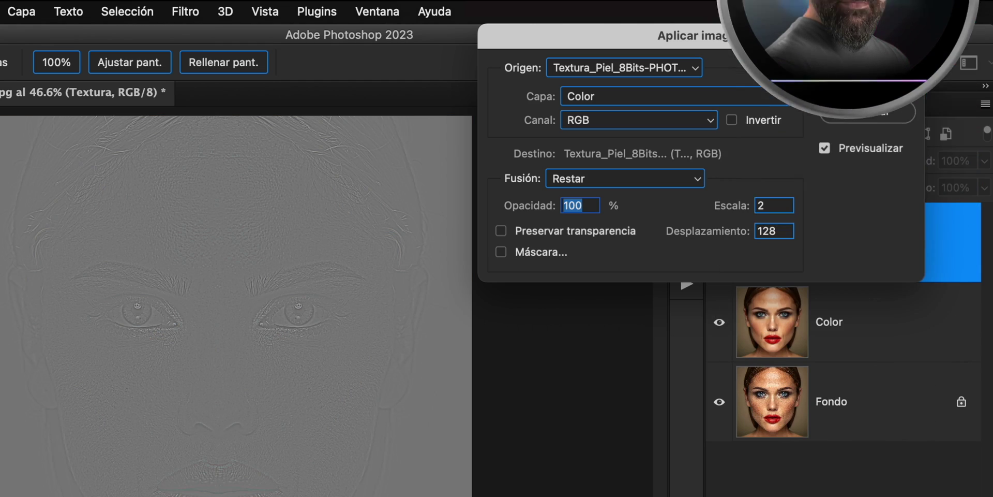
{"action": "left_click", "coordinate": [879, 82]}
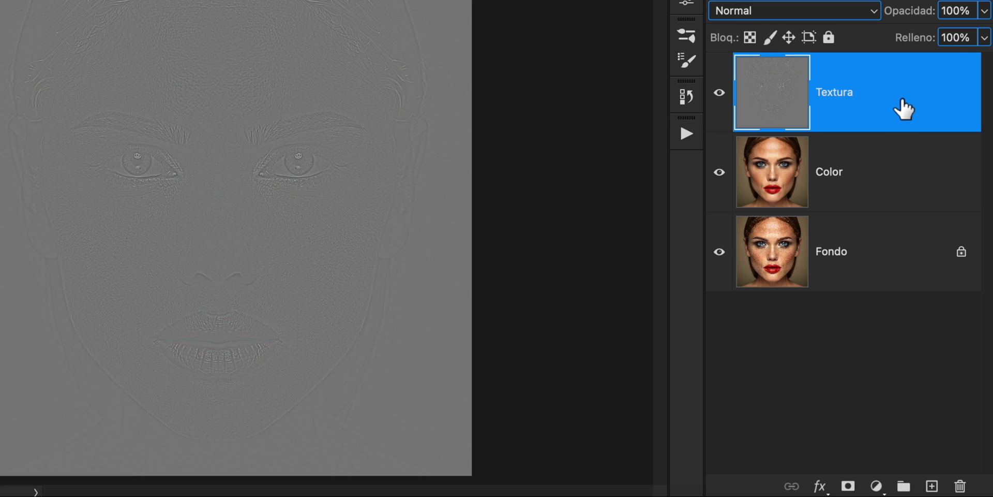
Set Textura's blend mode to Luz lineal, then hide Textura and Color to view the original.
{"action": "left_click", "coordinate": [874, 12]}
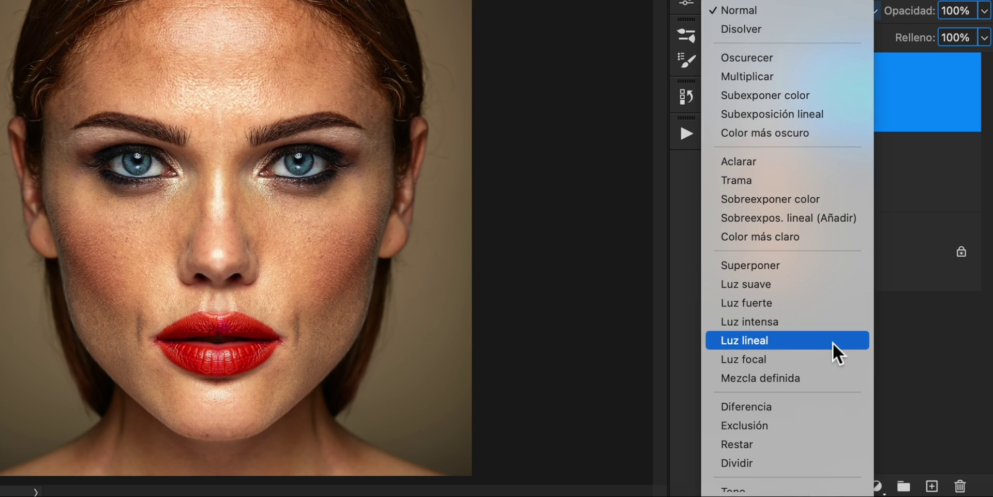
{"action": "left_click", "coordinate": [833, 343]}
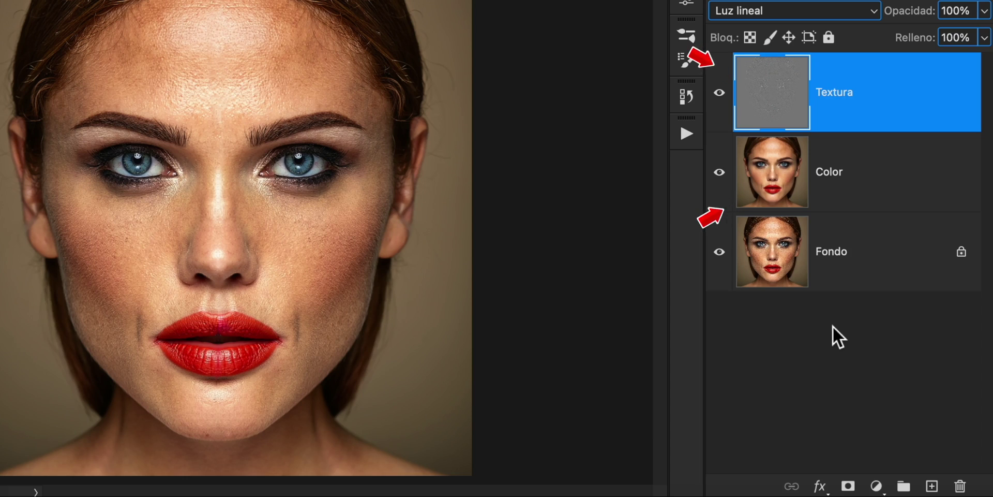
{"action": "left_click", "coordinate": [719, 252], "text": "alt"}
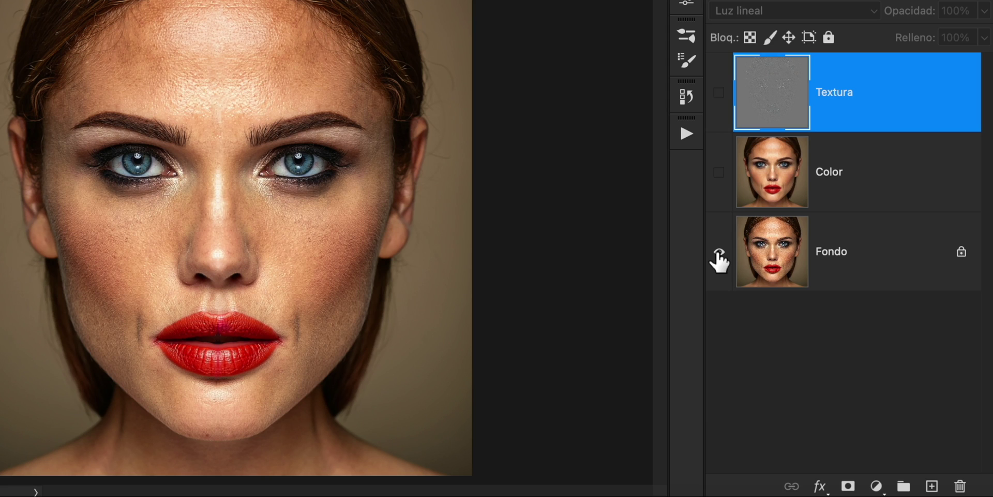
View the Textura and Color layers each on their own, then show all three again.
{"action": "left_click", "coordinate": [719, 254], "text": "alt"}
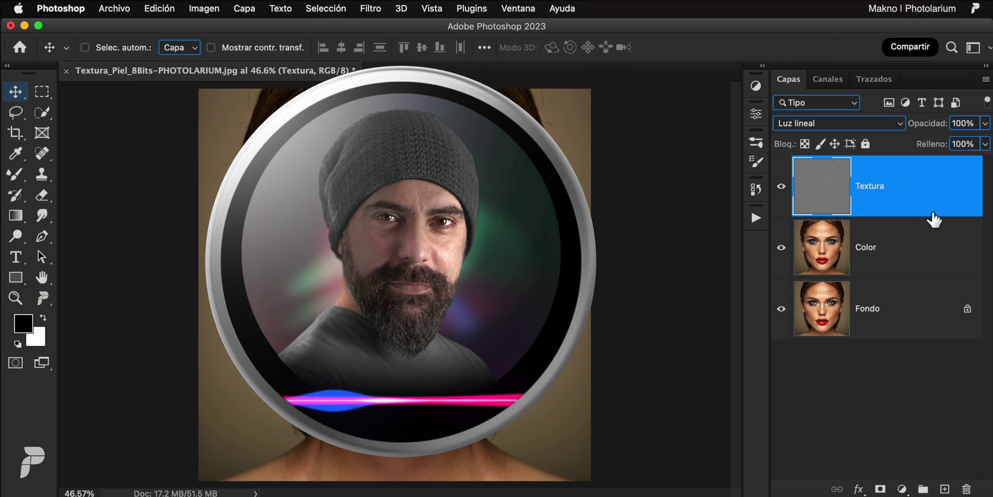
{"action": "left_click", "coordinate": [781, 247]}
{"action": "left_click", "coordinate": [782, 308]}
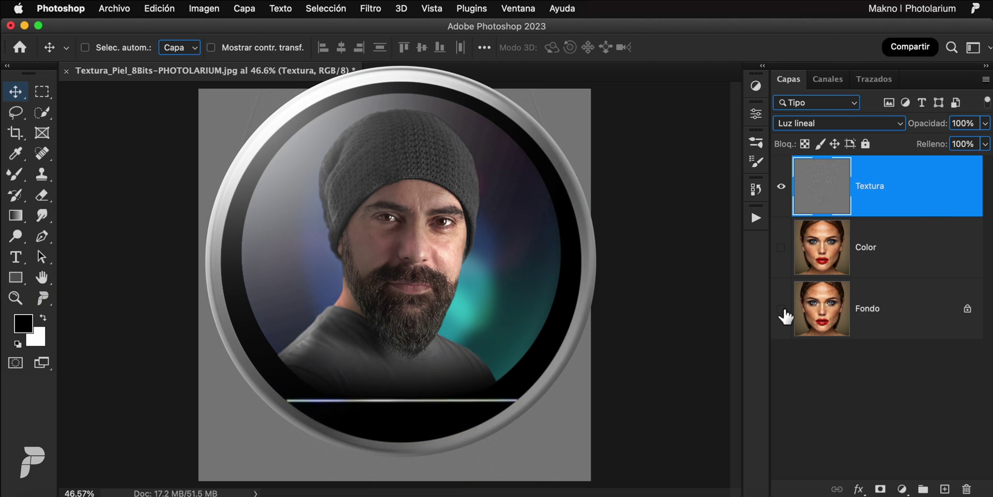
{"action": "left_click", "coordinate": [781, 247], "text": "alt"}
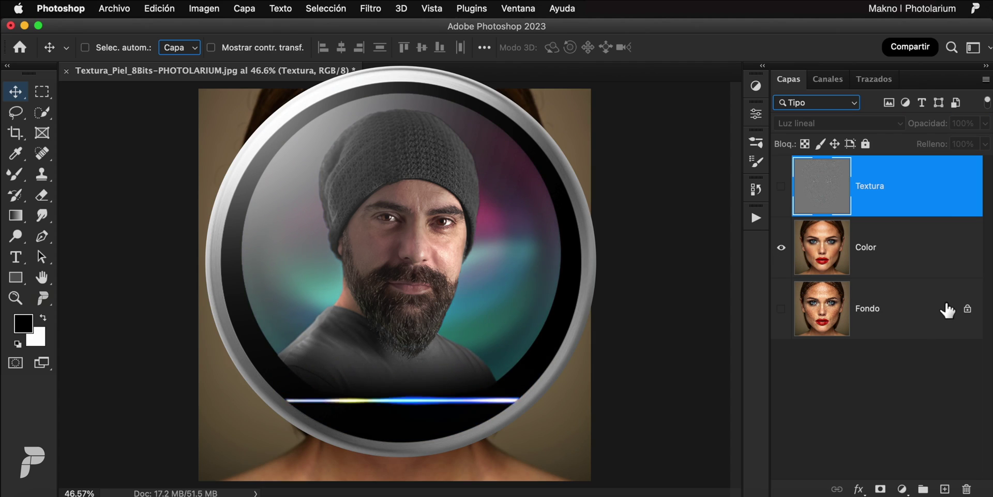
{"action": "left_click", "coordinate": [781, 194]}
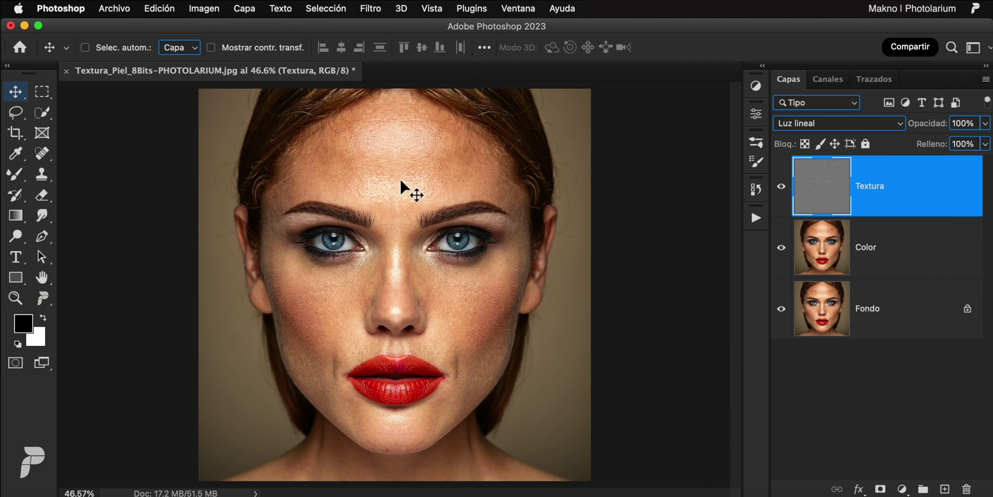
Zoom into the forehead and set the Lasso feather to 10 px with Suavizar.
{"action": "key", "text": "z"}
{"action": "mouse_move", "coordinate": [402, 181]}
{"action": "left_mouse_down"}
{"action": "mouse_move", "coordinate": [418, 199]}
{"action": "mouse_move", "coordinate": [421, 255]}
{"action": "left_mouse_up"}
{"action": "key", "text": "v"}
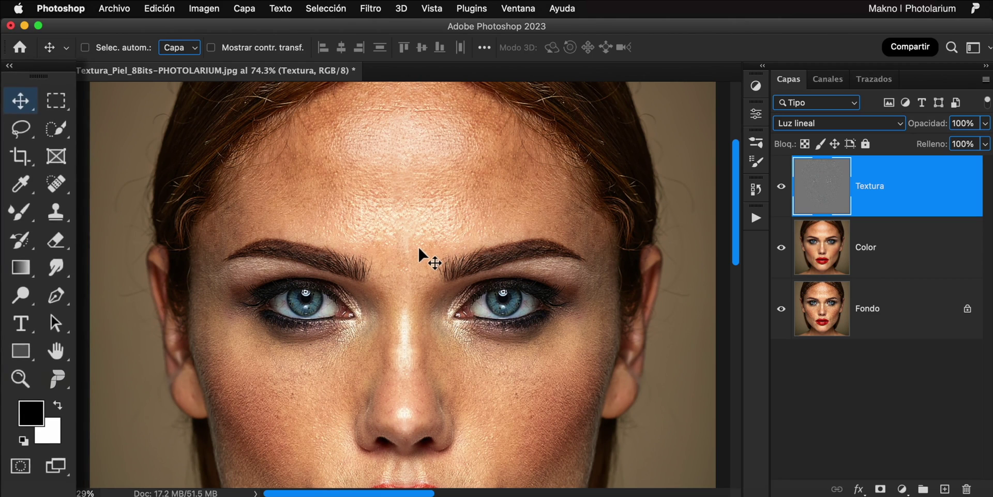
{"action": "left_click", "coordinate": [21, 128]}
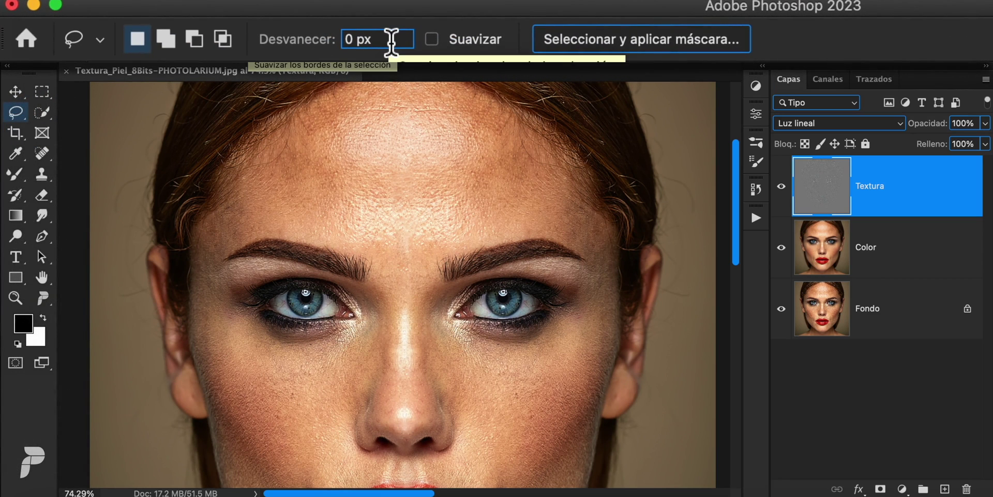
{"action": "left_click", "coordinate": [391, 39]}
{"action": "type", "text": "10"}
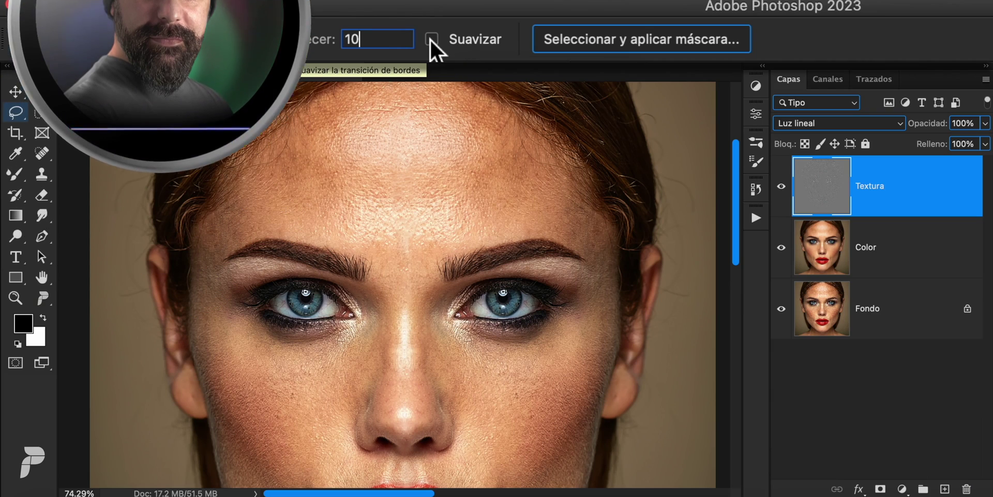
{"action": "key", "text": "Return"}
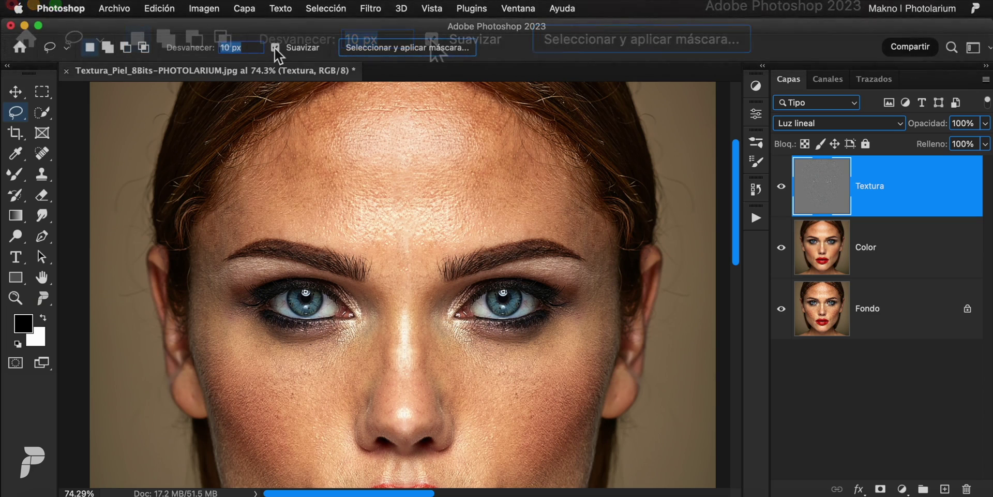
Lasso the forehead across the brow, then make the Color layer active.
{"action": "left_click_drag", "start_coordinate": [362, 88], "coordinate": [465, 86]}
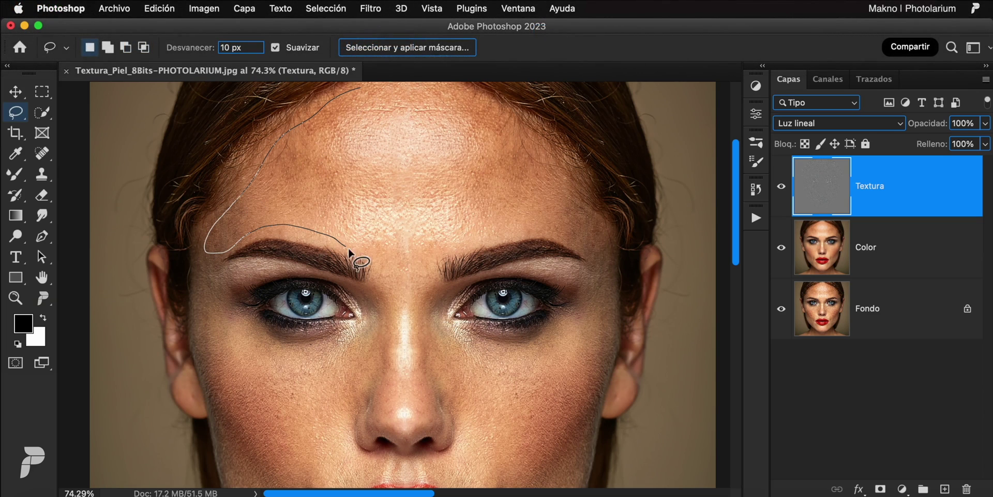
{"action": "mouse_move", "coordinate": [362, 85]}
{"action": "left_mouse_down"}
{"action": "mouse_move", "coordinate": [218, 191]}
{"action": "mouse_move", "coordinate": [208, 240]}
{"action": "left_mouse_up"}
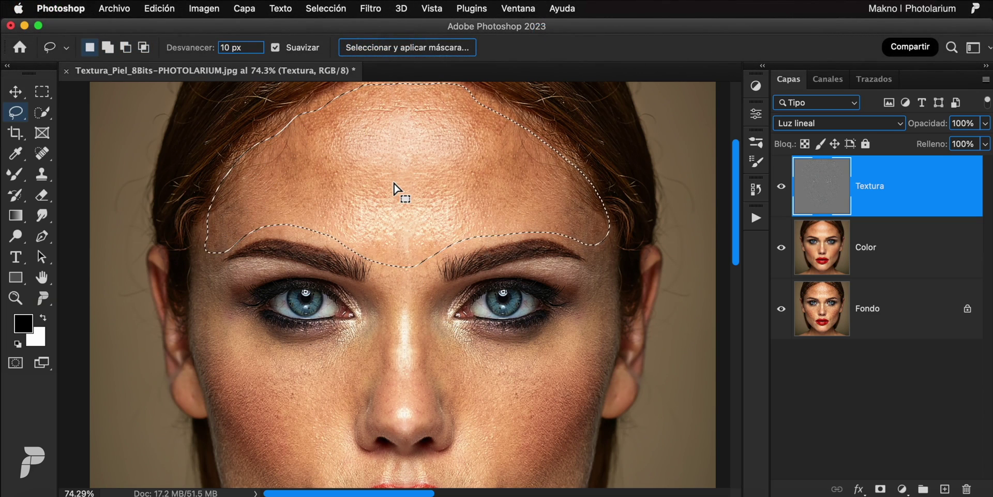
{"action": "left_click", "coordinate": [919, 261]}
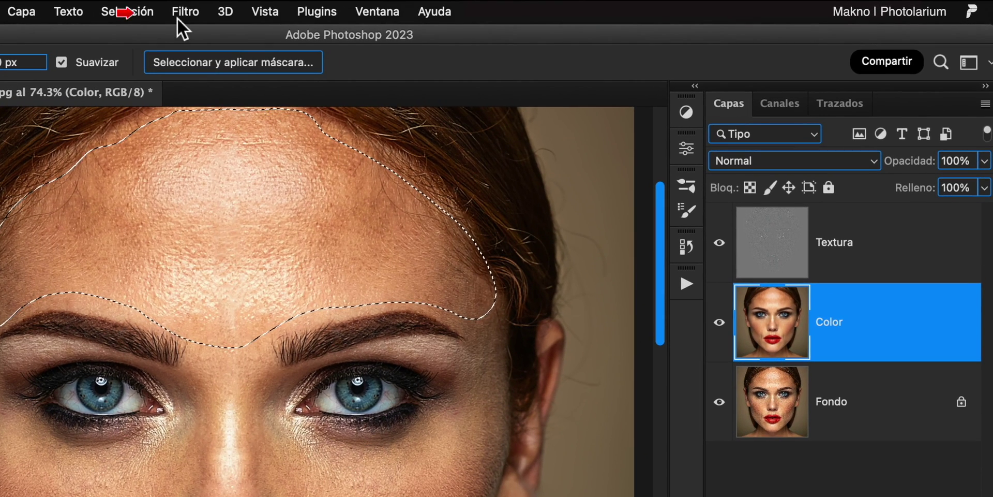
Blur the selected forehead on the Color layer with a 10.1-pixel Gaussian blur.
{"action": "left_click", "coordinate": [369, 9]}
{"action": "mouse_move", "coordinate": [211, 242]}
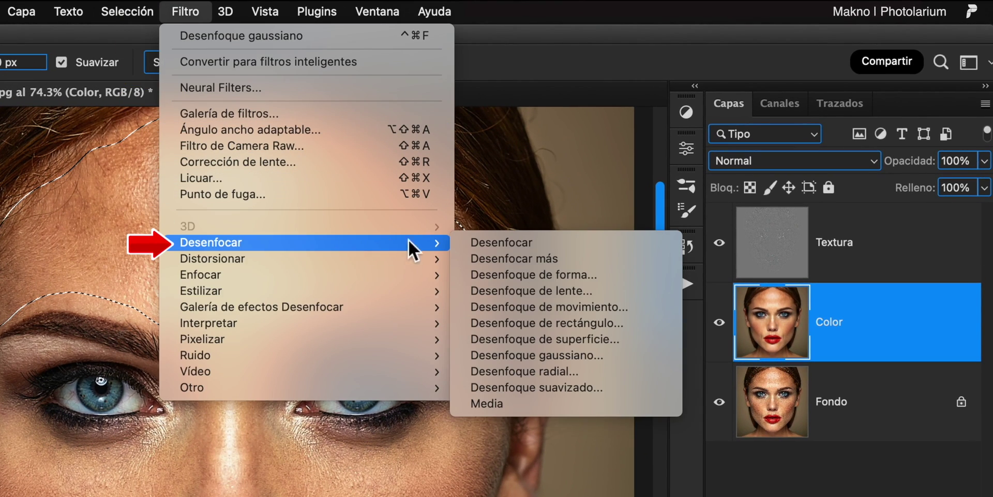
{"action": "left_click", "coordinate": [629, 358]}
{"action": "left_click_drag", "start_coordinate": [586, 134], "coordinate": [678, 36]}
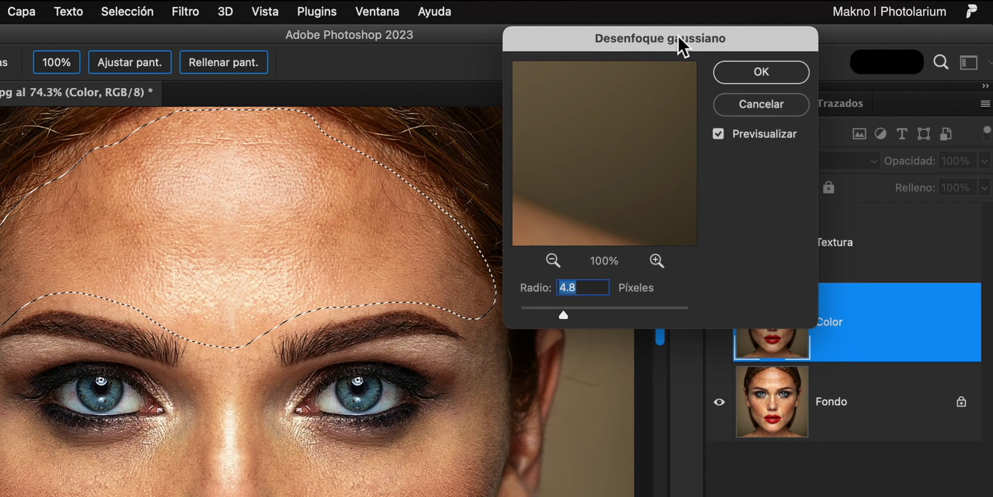
{"action": "left_click_drag", "start_coordinate": [565, 316], "coordinate": [592, 318]}
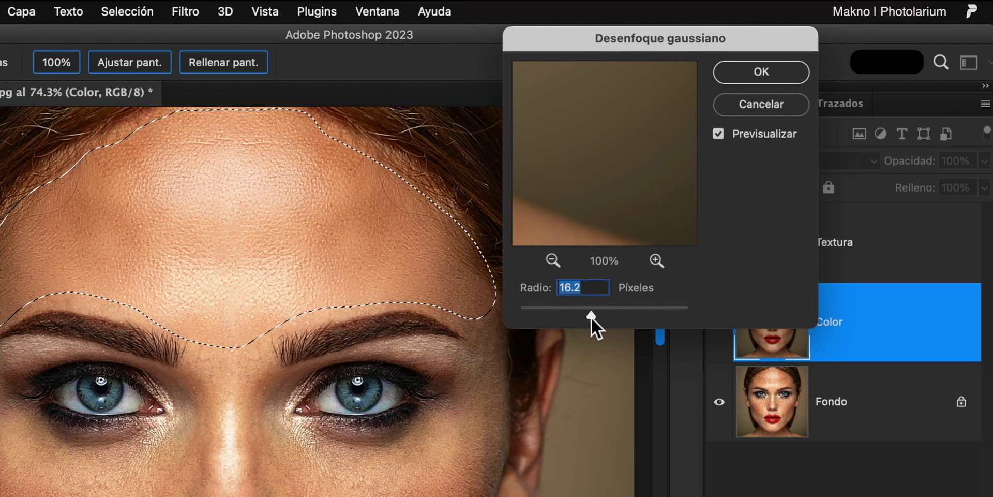
{"action": "left_click_drag", "start_coordinate": [591, 317], "coordinate": [590, 315]}
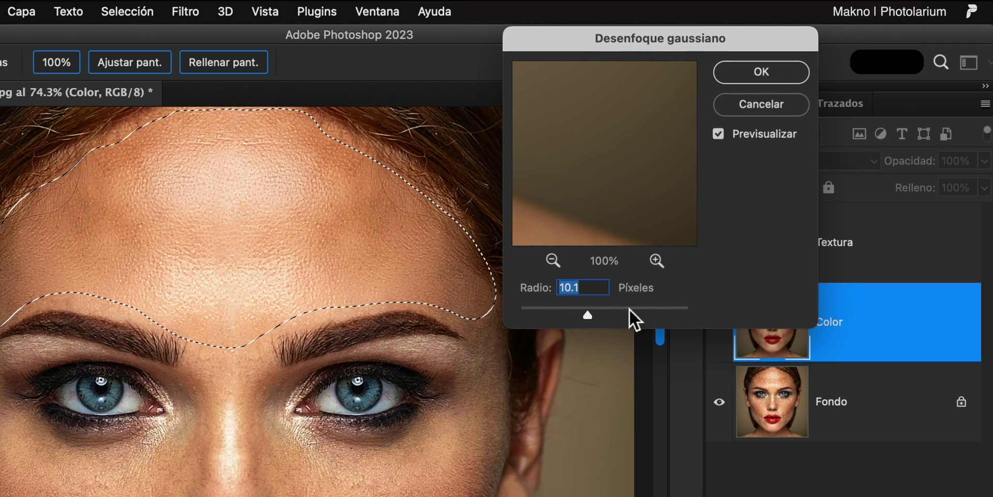
{"action": "left_click", "coordinate": [762, 73]}
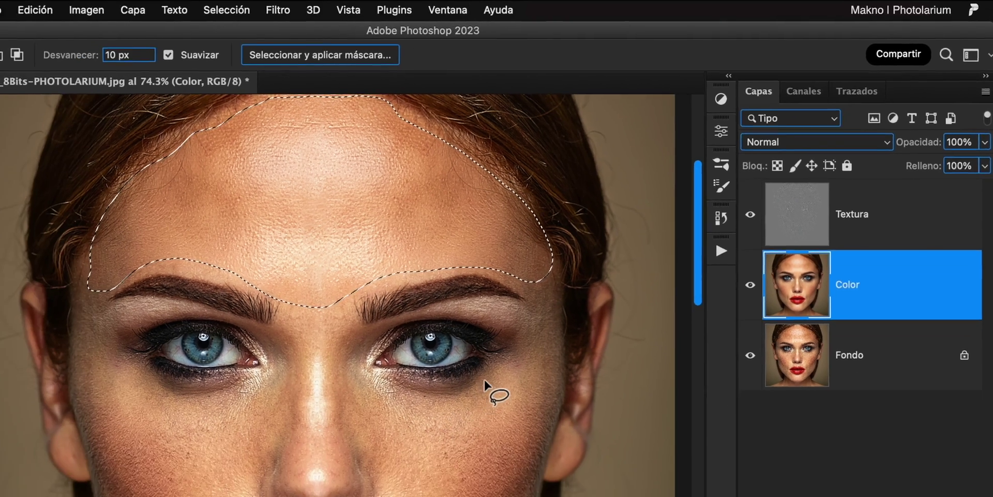
Zoom back into the face and make the Textura layer active.
{"action": "scroll", "coordinate": [529, 321], "scroll_direction": "down", "scroll_amount": 3}
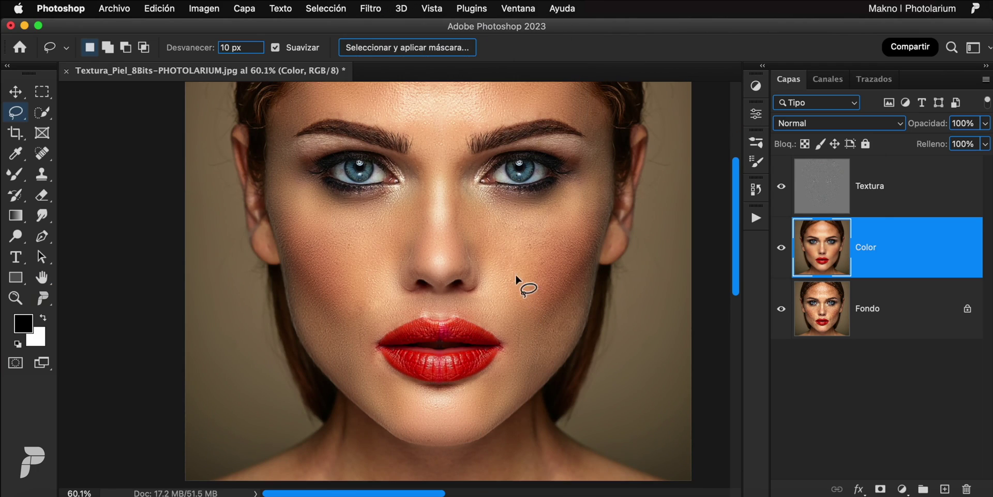
{"action": "scroll", "coordinate": [510, 305], "scroll_direction": "up", "scroll_amount": 3}
{"action": "scroll", "coordinate": [527, 336], "scroll_direction": "up", "scroll_amount": 3}
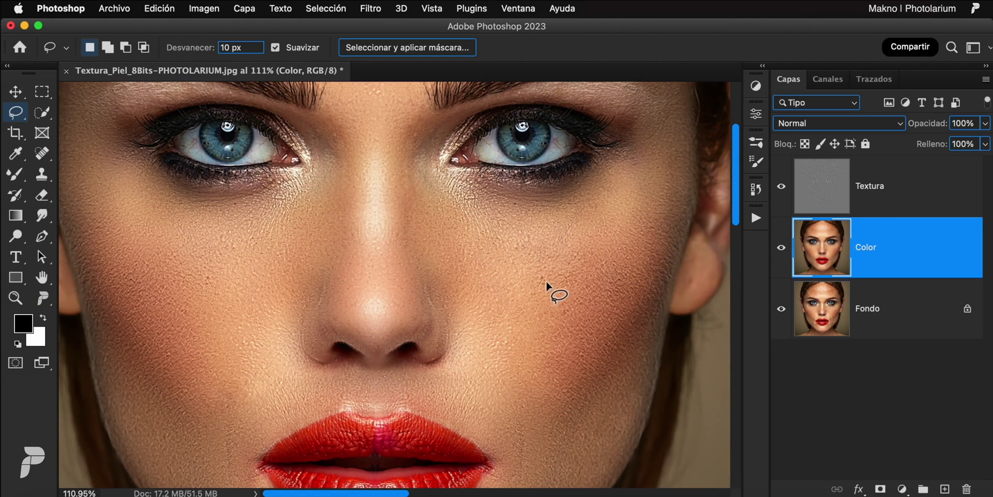
{"action": "left_click", "coordinate": [936, 203]}
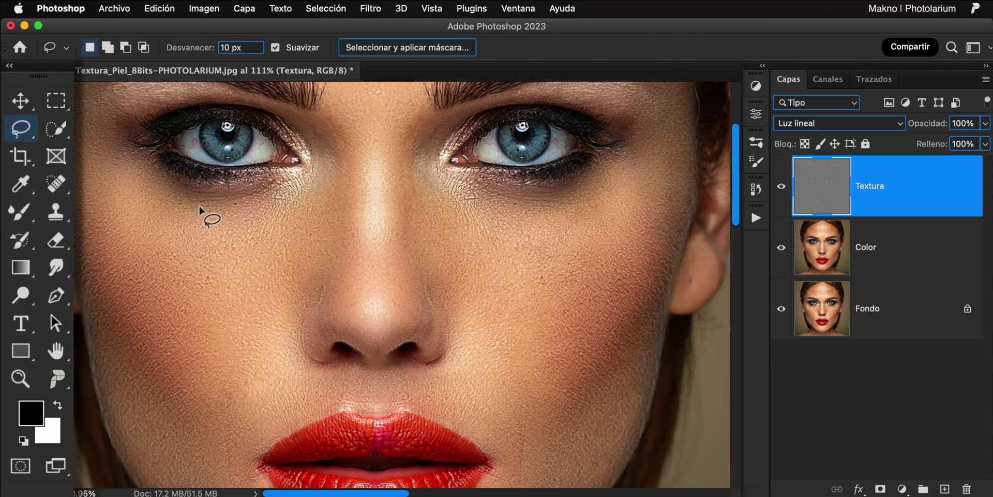
Switch to the Pincel corrector puntual in Aclarar mode, size 15, and fit the portrait on screen.
{"action": "left_click", "coordinate": [61, 191]}
{"action": "right_click", "coordinate": [62, 192]}
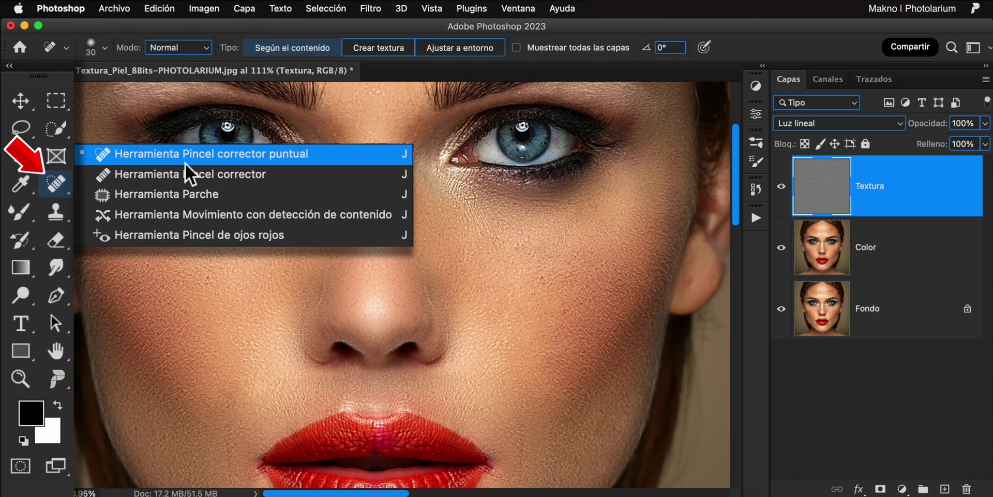
{"action": "left_click", "coordinate": [215, 161]}
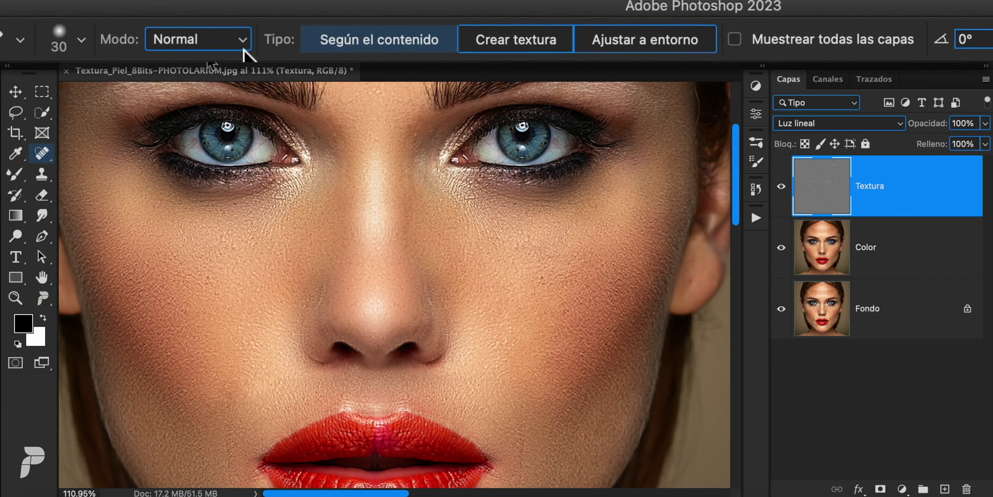
{"action": "left_click", "coordinate": [205, 47]}
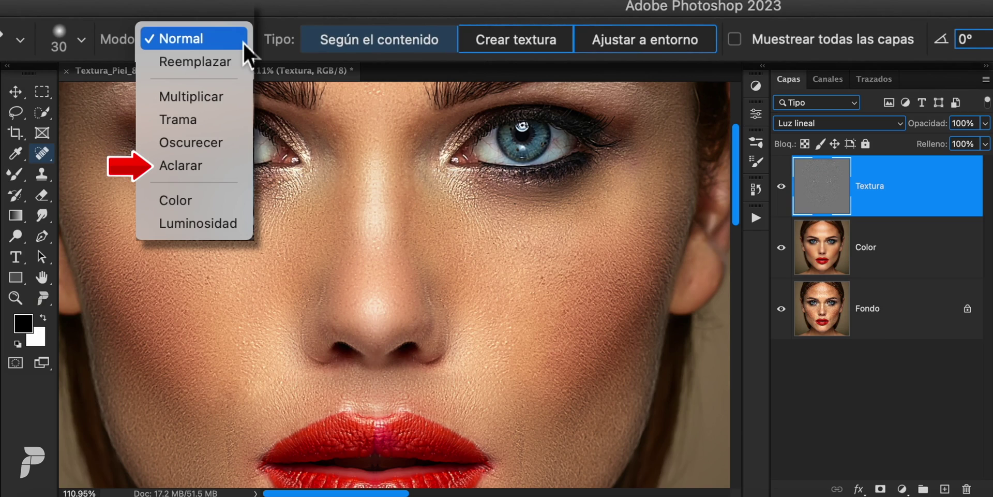
{"action": "left_click", "coordinate": [216, 166]}
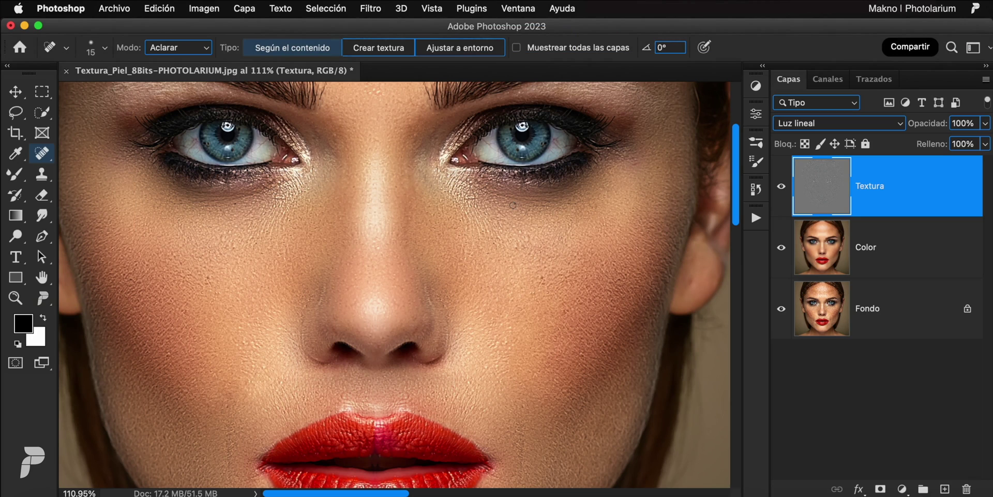
{"action": "scroll", "coordinate": [477, 238], "scroll_direction": "down", "scroll_amount": 5}
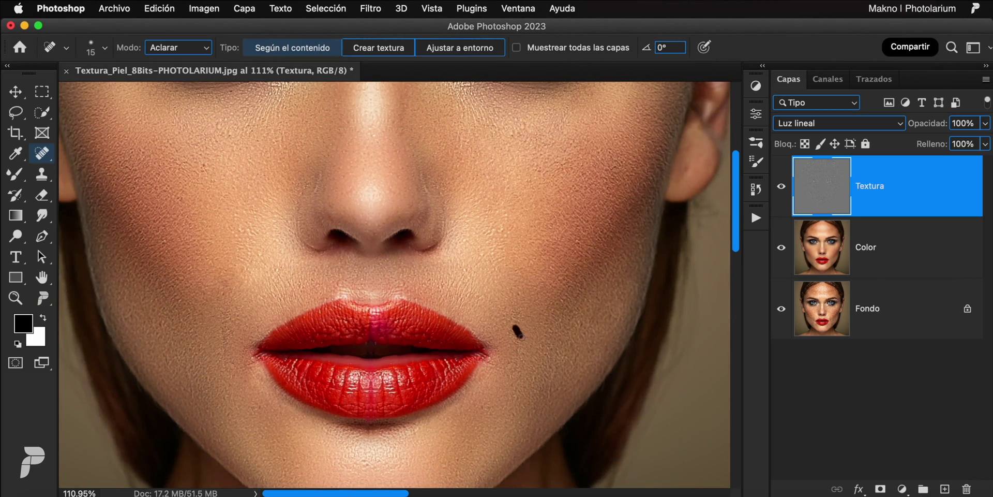
{"action": "scroll", "coordinate": [515, 333], "scroll_direction": "up", "scroll_amount": 7}
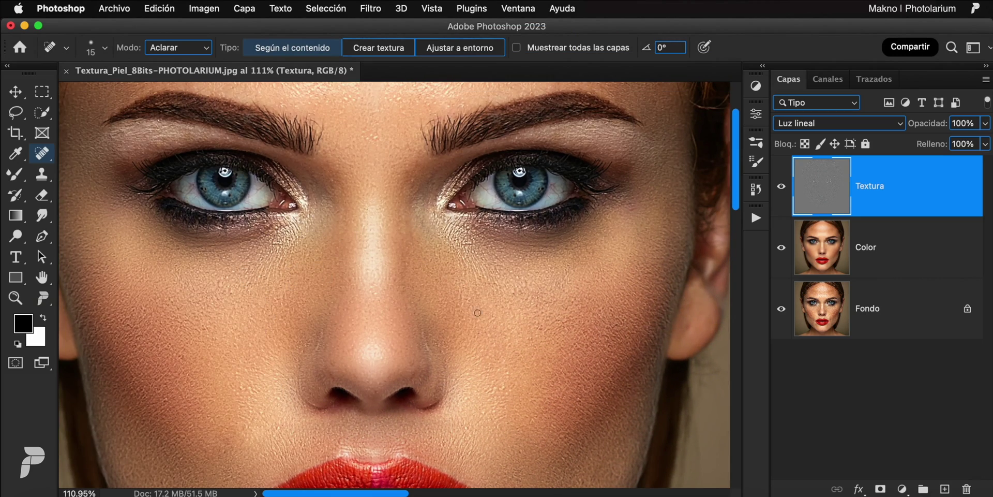
{"action": "key", "text": "ctrl+0"}
Compare against Fondo alone, then lower the Color layer's opacity to 74%.
{"action": "left_click", "coordinate": [782, 309], "text": "alt"}
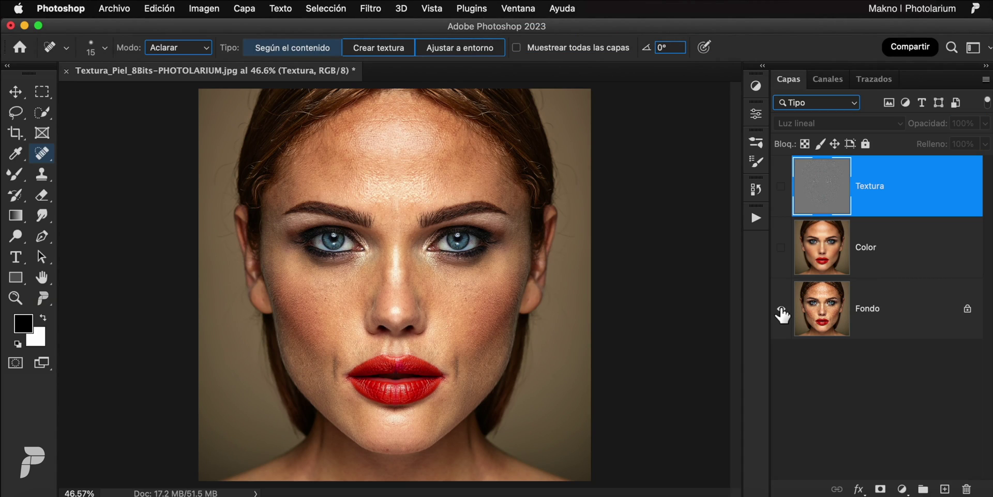
{"action": "left_click", "coordinate": [781, 309], "text": "alt"}
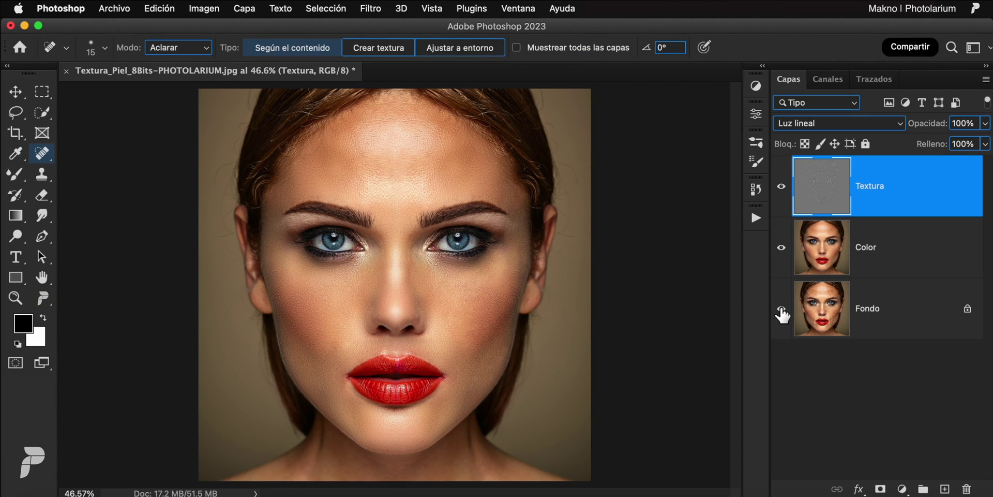
{"action": "left_click", "coordinate": [923, 264]}
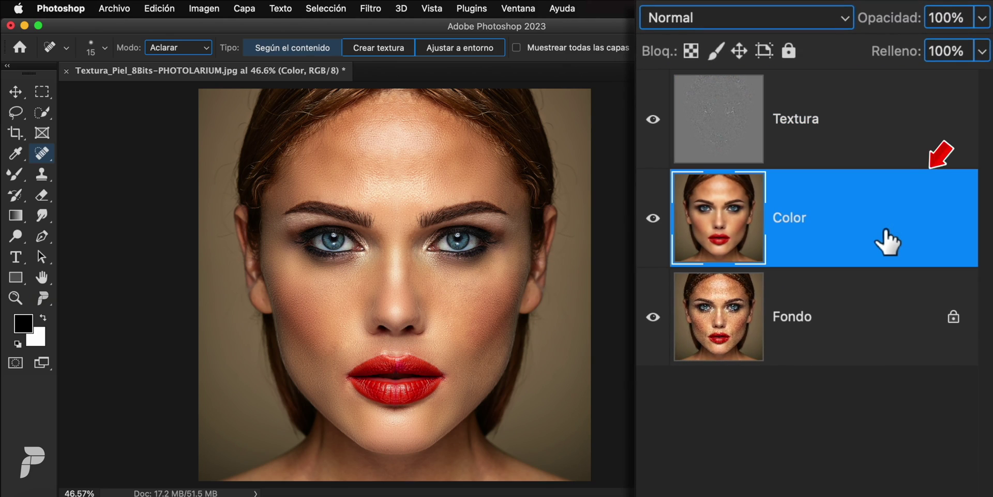
{"action": "mouse_move", "coordinate": [879, 21]}
{"action": "left_mouse_down"}
{"action": "mouse_move", "coordinate": [867, 25]}
{"action": "mouse_move", "coordinate": [877, 28]}
{"action": "left_mouse_up"}
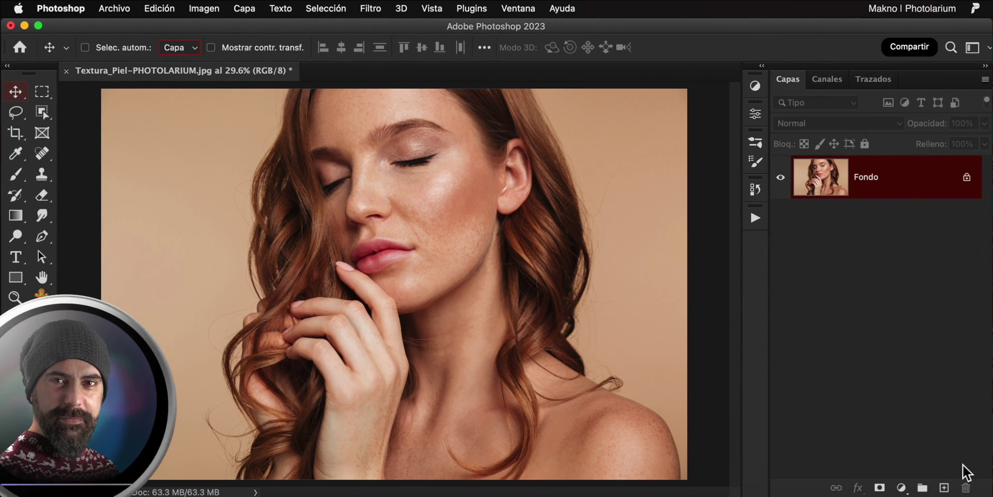
Duplicate the second portrait's background and rename the copies Textura and Color.
{"action": "key", "text": "ctrl+j"}
{"action": "key", "text": "ctrl+j"}
{"action": "double_click", "coordinate": [877, 176]}
{"action": "type", "text": "Te"}
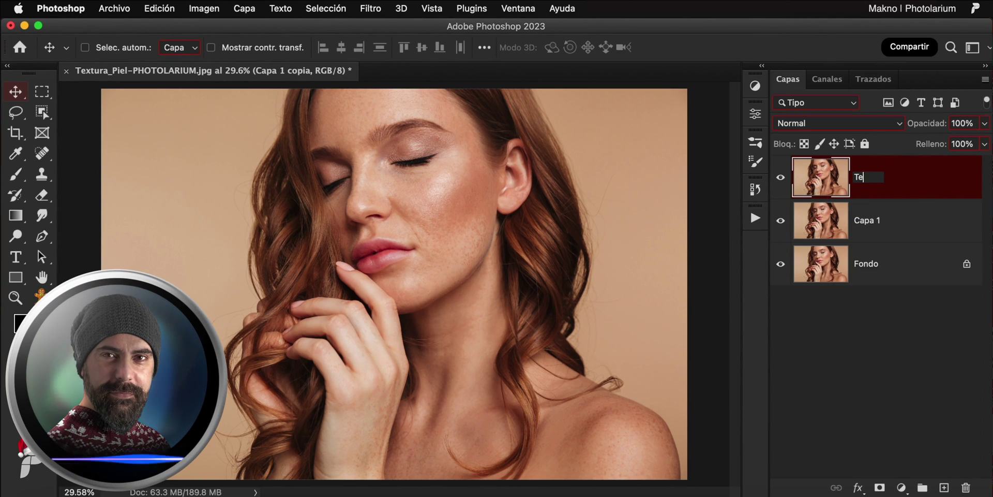
{"action": "type", "text": "xtura"}
{"action": "double_click", "coordinate": [866, 220]}
{"action": "type", "text": "Color"}
{"action": "key", "text": "Return"}
{"action": "left_click", "coordinate": [371, 8]}
Gaussian-blur Color and apply Restar (scale 2, offset 128) to Textura in Luz lineal.
{"action": "left_click", "coordinate": [620, 243]}
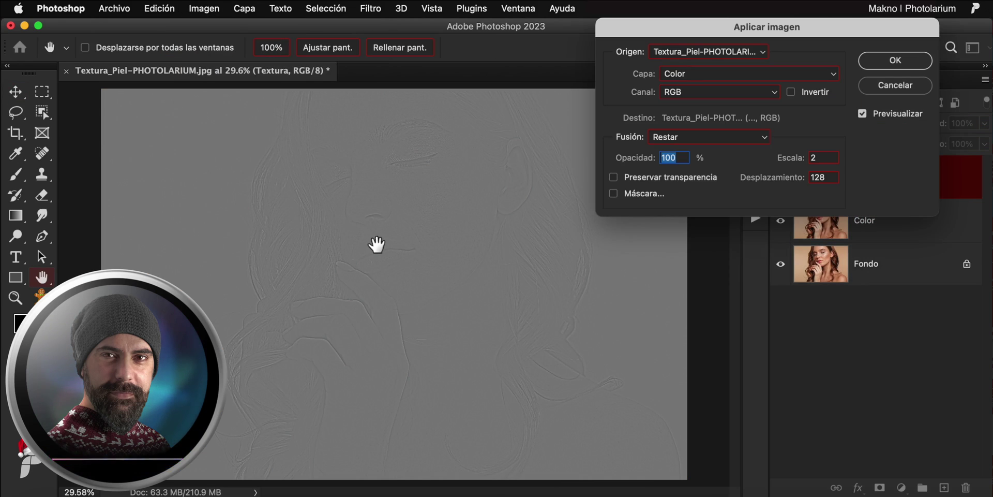
{"action": "left_click", "coordinate": [895, 61]}
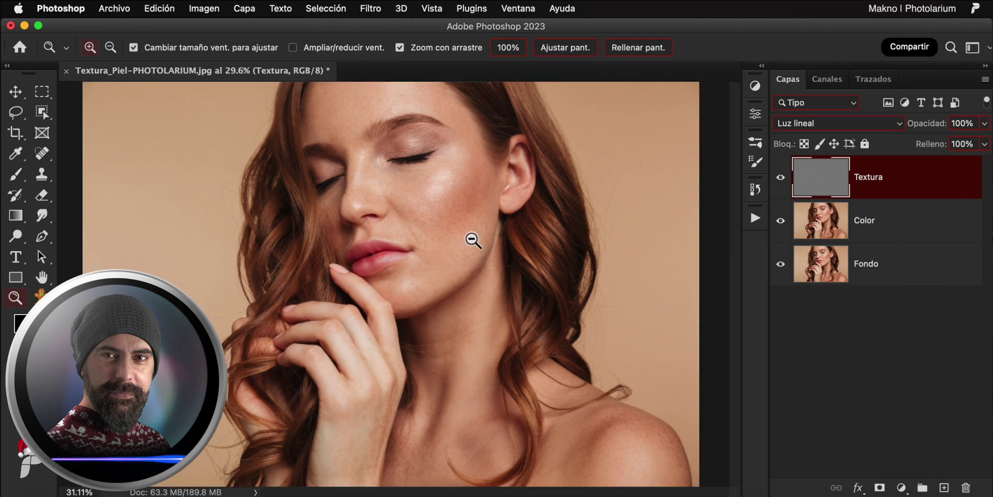
{"action": "left_click_drag", "start_coordinate": [473, 237], "coordinate": [486, 275]}
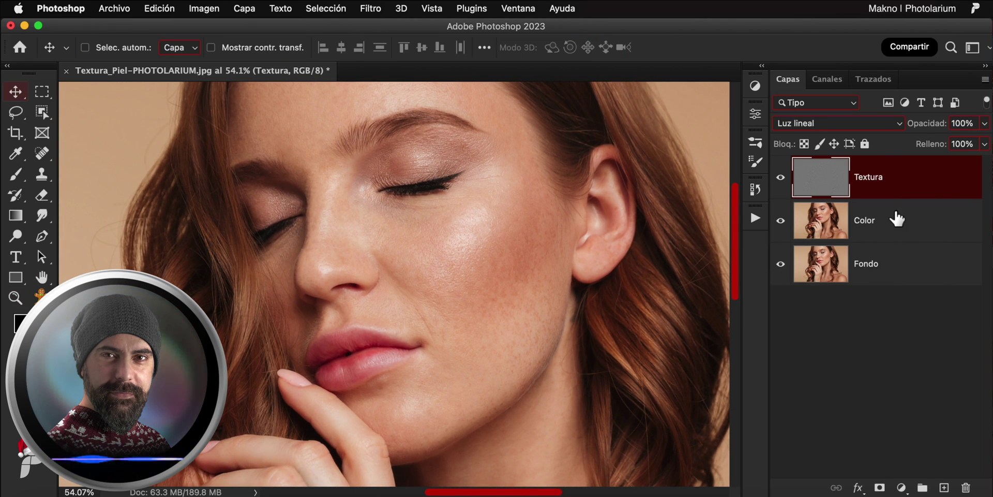
Select the Color layer and switch to the mixer brush with 0% hardness.
{"action": "left_click", "coordinate": [901, 220]}
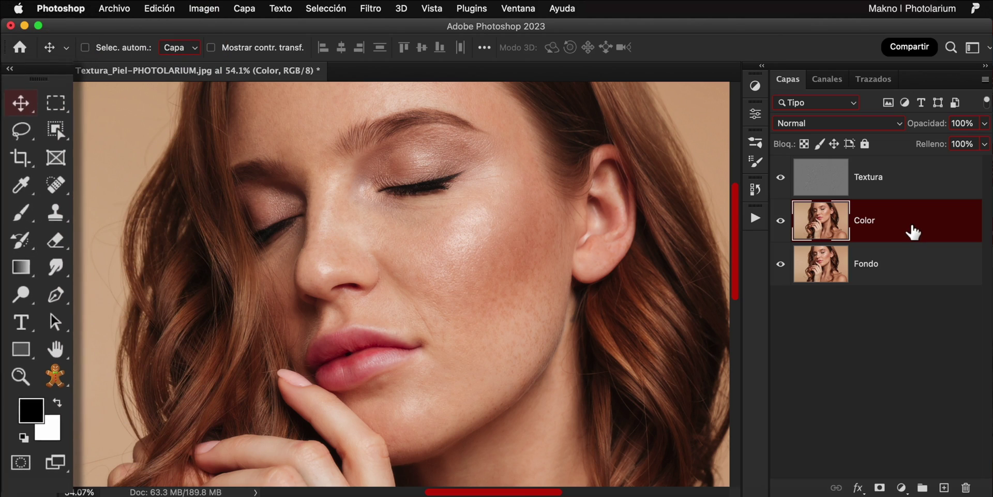
{"action": "left_click", "coordinate": [24, 212]}
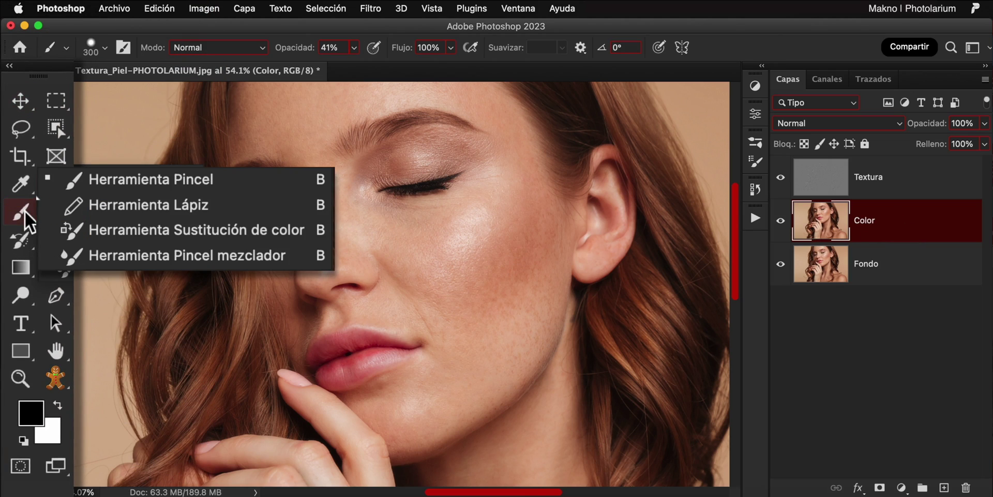
{"action": "left_click", "coordinate": [279, 255]}
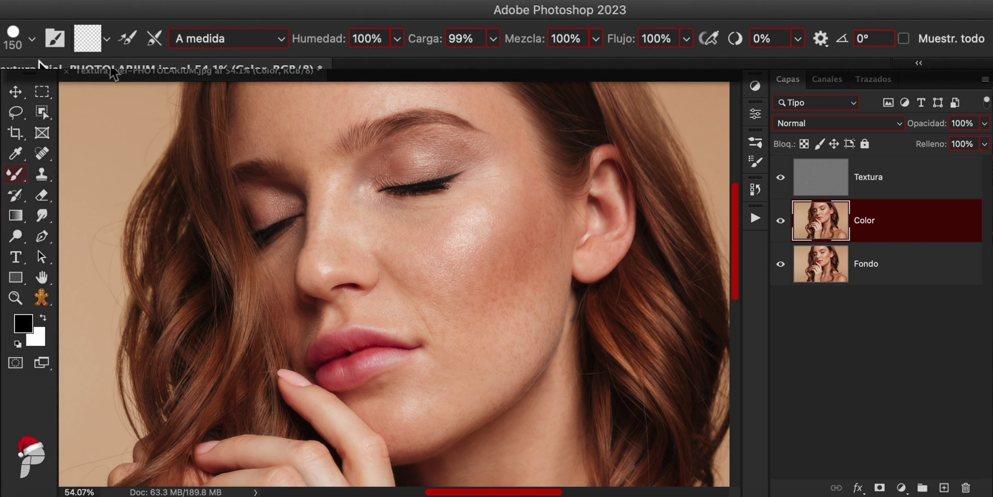
{"action": "left_click", "coordinate": [33, 42]}
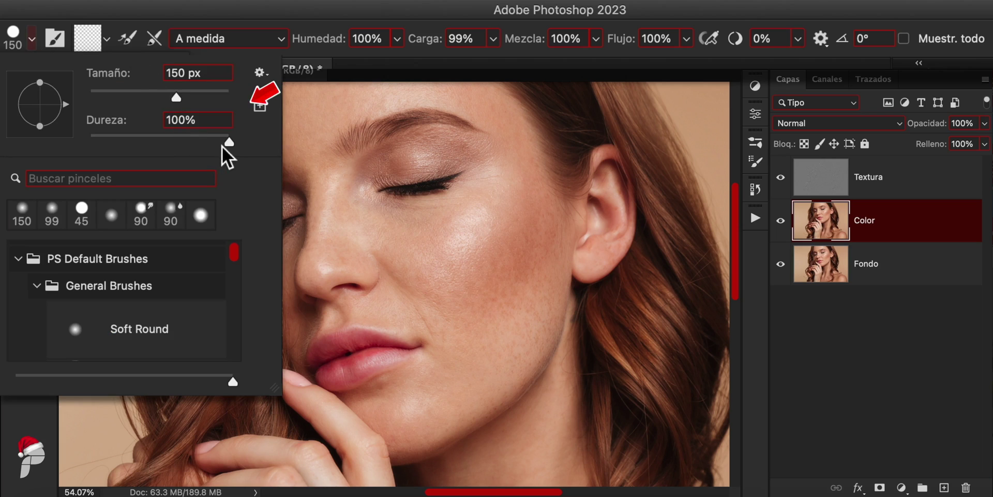
{"action": "left_click_drag", "start_coordinate": [228, 142], "coordinate": [65, 136]}
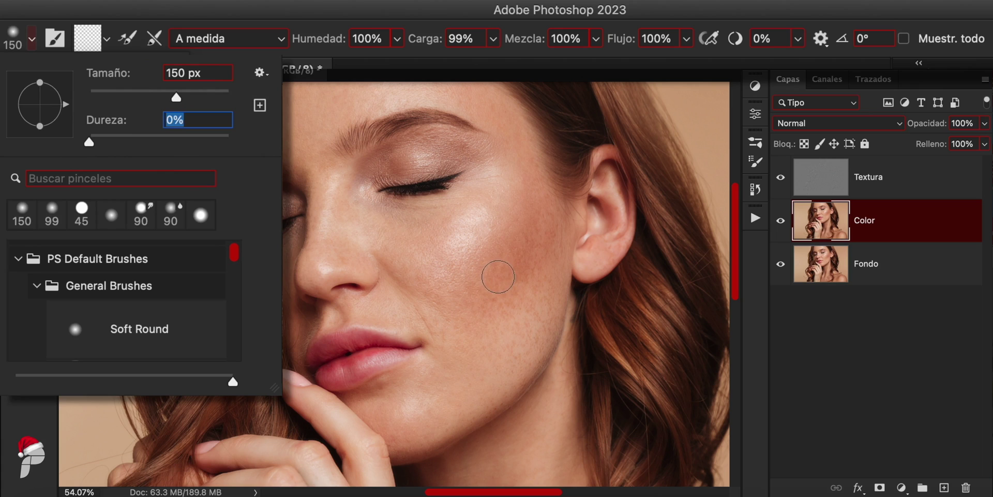
Clean the mixer brush, enable cleaning after each stroke, and set wetness to 9%.
{"action": "left_click", "coordinate": [107, 38]}
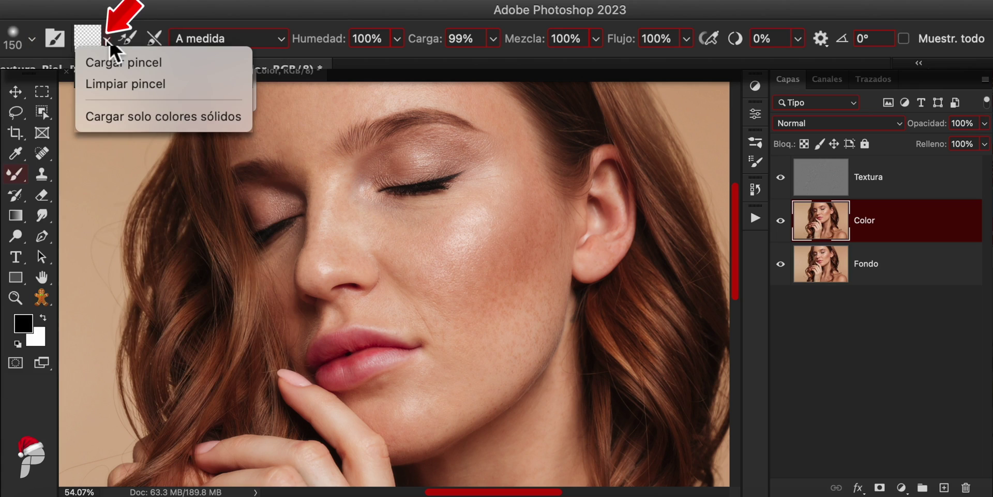
{"action": "left_click", "coordinate": [123, 85]}
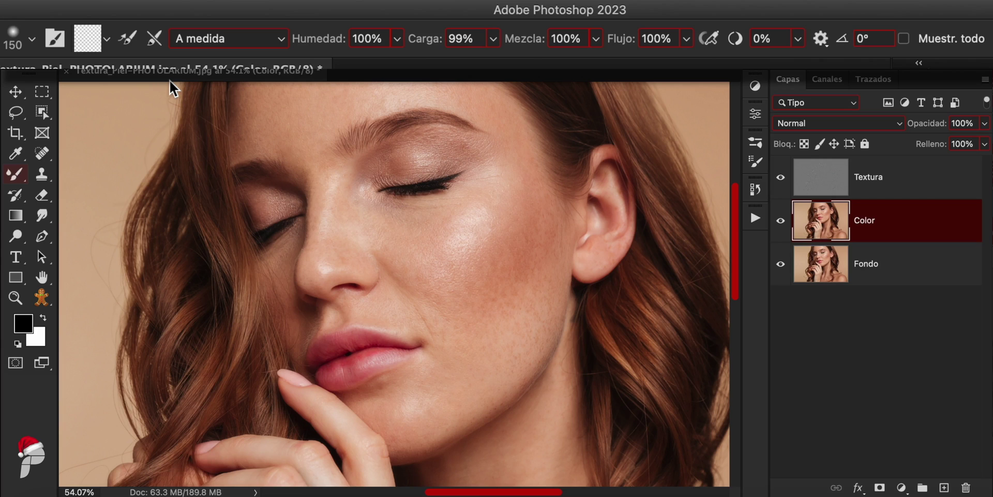
{"action": "left_click", "coordinate": [151, 44]}
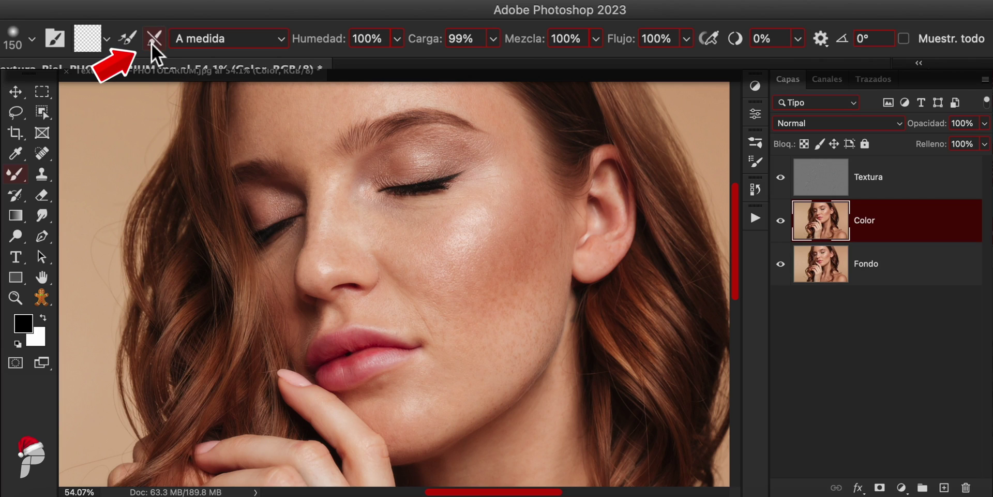
{"action": "left_click", "coordinate": [396, 39]}
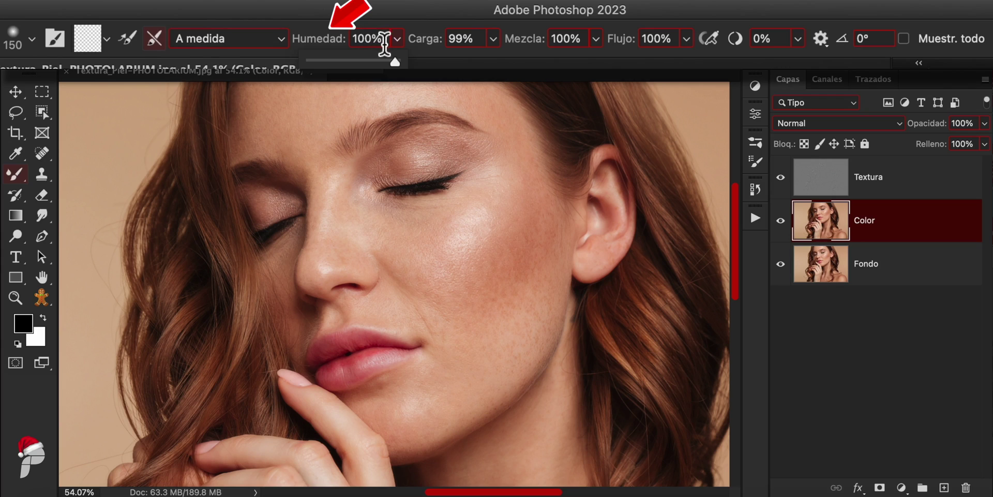
{"action": "left_click", "coordinate": [352, 39]}
{"action": "type", "text": "9"}
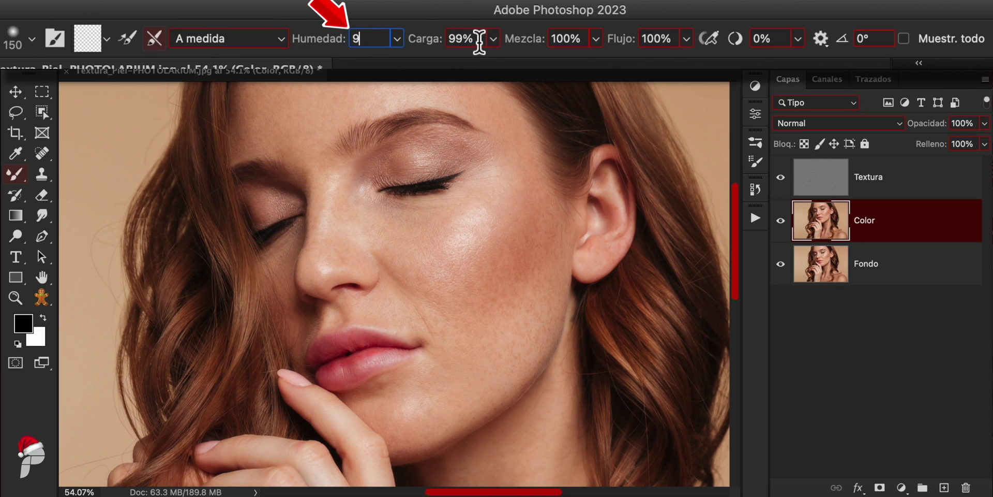
Set load 75%, mix 90%, flow 100%, smoothing 10%, and sample all layers.
{"action": "left_click", "coordinate": [479, 42]}
{"action": "type", "text": "75"}
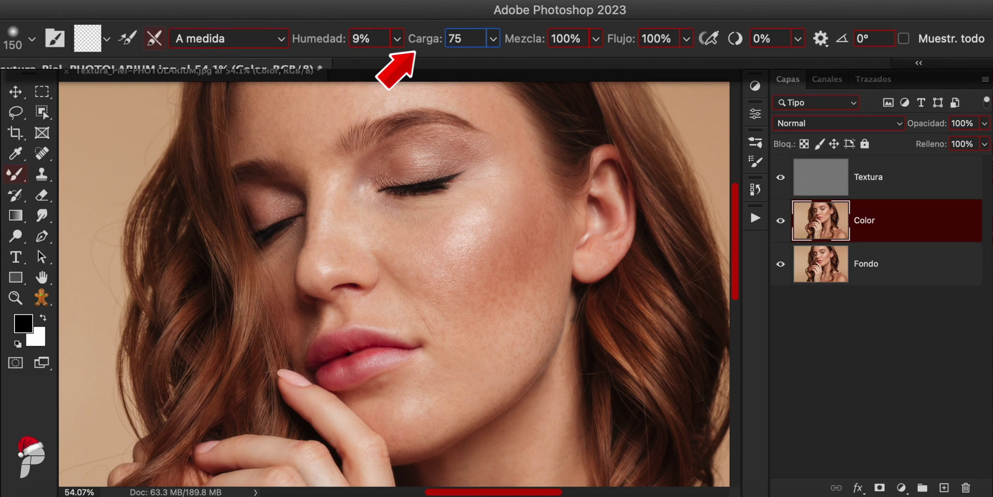
{"action": "left_click", "coordinate": [582, 41]}
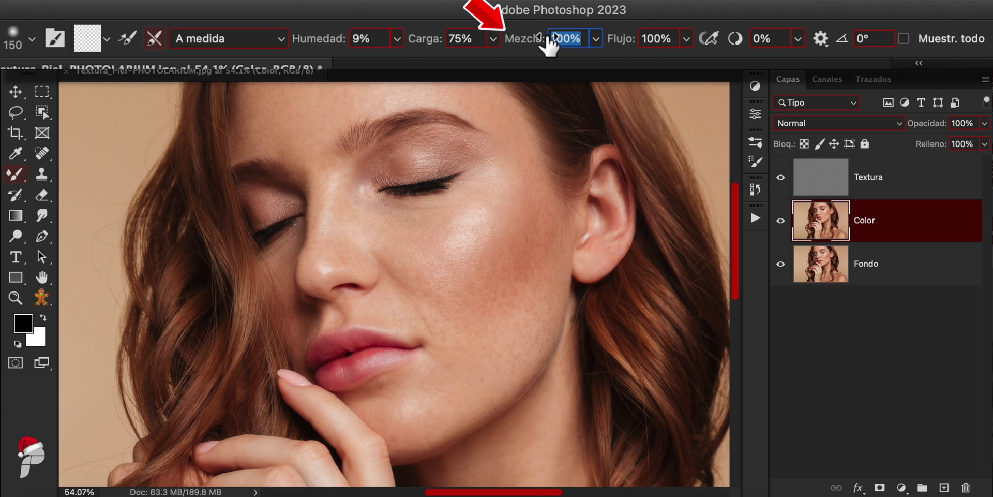
{"action": "type", "text": "90"}
{"action": "left_click", "coordinate": [630, 41]}
{"action": "type", "text": "100"}
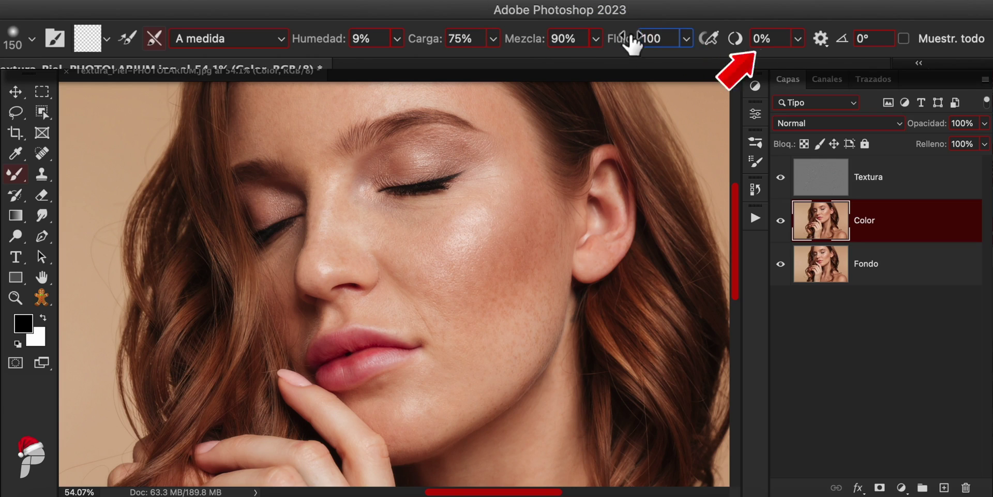
{"action": "left_click", "coordinate": [765, 39]}
{"action": "type", "text": "10"}
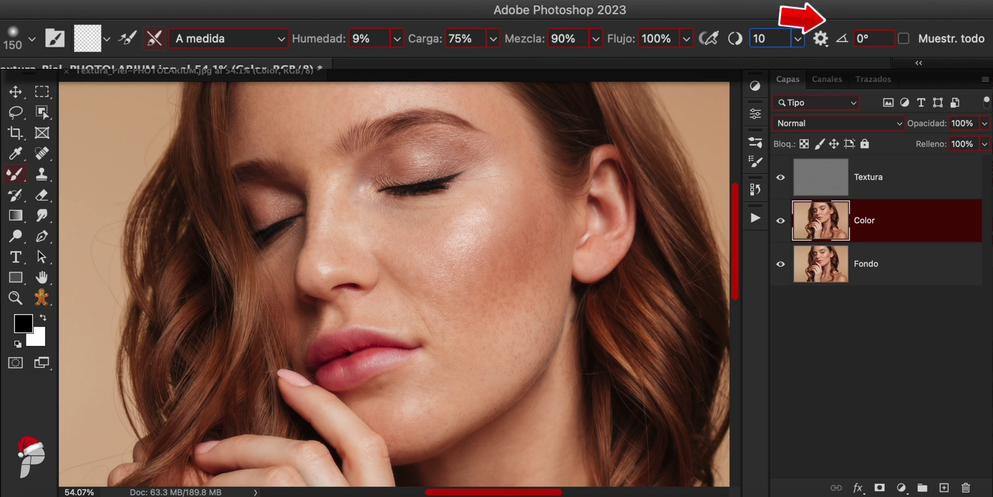
{"action": "left_click", "coordinate": [820, 40]}
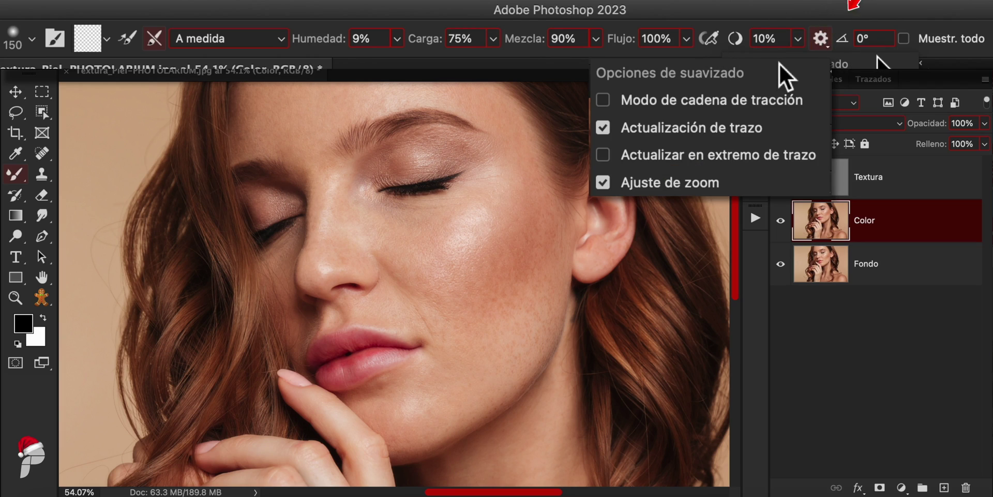
{"action": "left_click", "coordinate": [949, 49]}
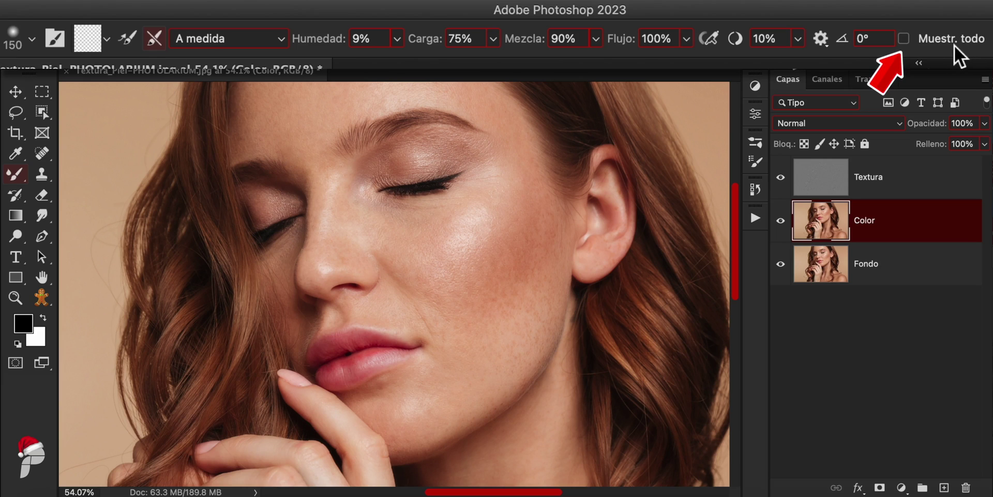
{"action": "left_click", "coordinate": [905, 43]}
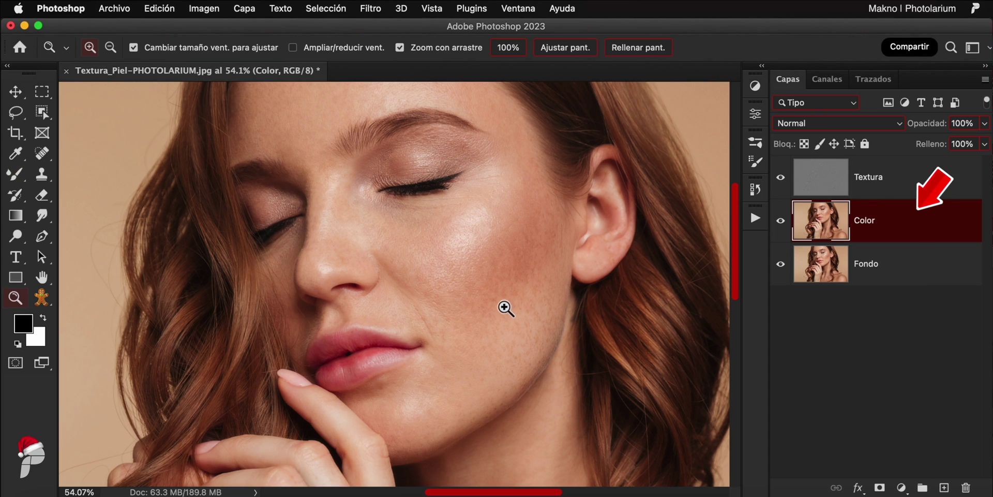
Zoom on the cheek, briefly hide Textura to view the blurred Color, and reset wetness to 9%.
{"action": "left_click_drag", "start_coordinate": [505, 306], "coordinate": [539, 332]}
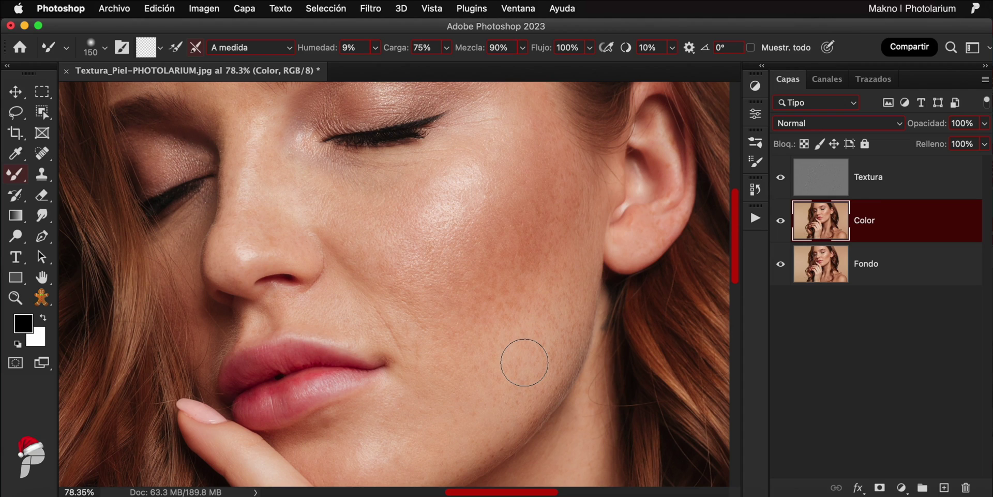
{"action": "left_click_drag", "start_coordinate": [316, 51], "coordinate": [327, 55]}
{"action": "left_click", "coordinate": [783, 182]}
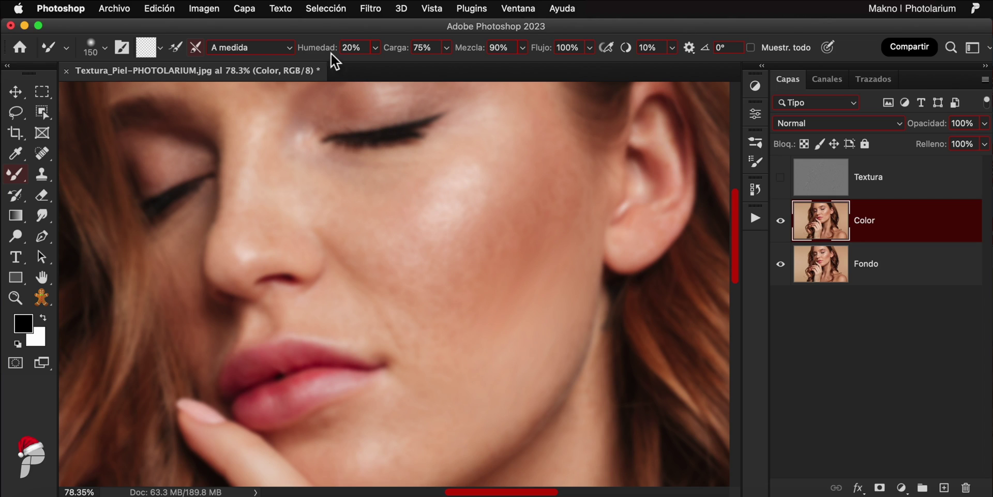
{"action": "left_click_drag", "start_coordinate": [331, 53], "coordinate": [321, 54]}
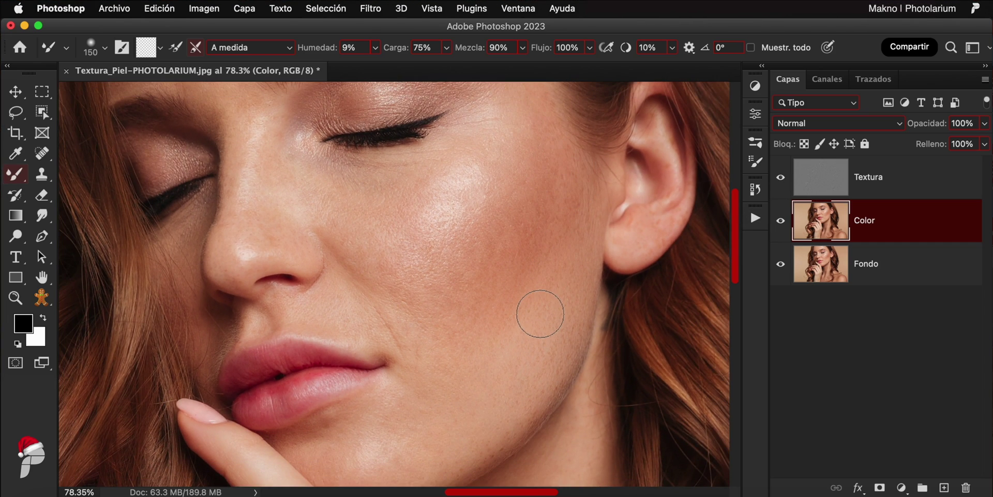
{"action": "left_click_drag", "start_coordinate": [256, 70], "coordinate": [252, 88]}
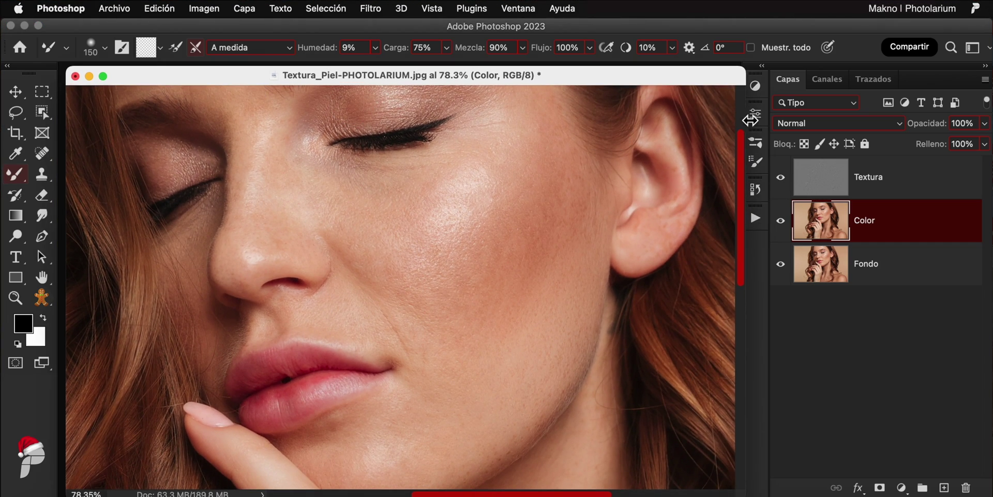
Place a full-portrait second window of Textura_Piel-PHOTOLARIUM.jpg beside the narrowed cheek close-up.
{"action": "left_click_drag", "start_coordinate": [738, 111], "coordinate": [338, 111]}
{"action": "left_click_drag", "start_coordinate": [187, 221], "coordinate": [113, 235]}
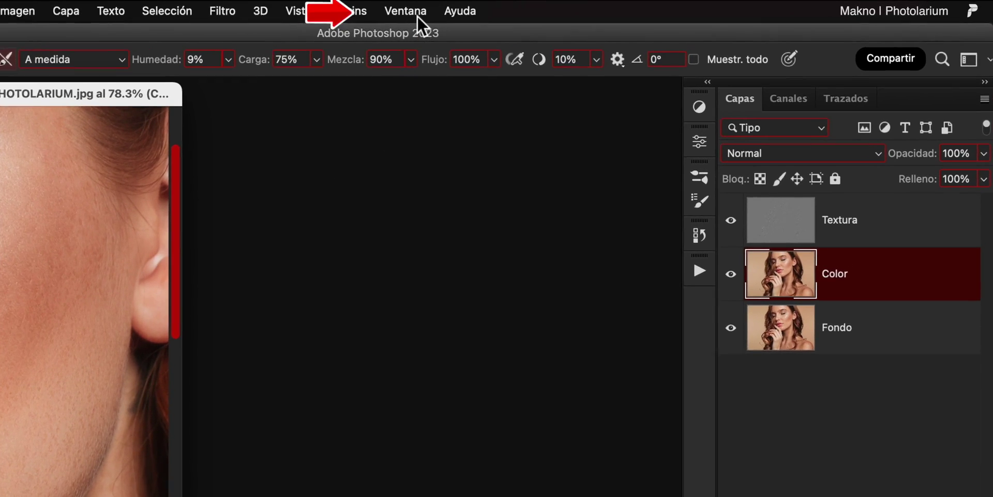
{"action": "left_click", "coordinate": [528, 10]}
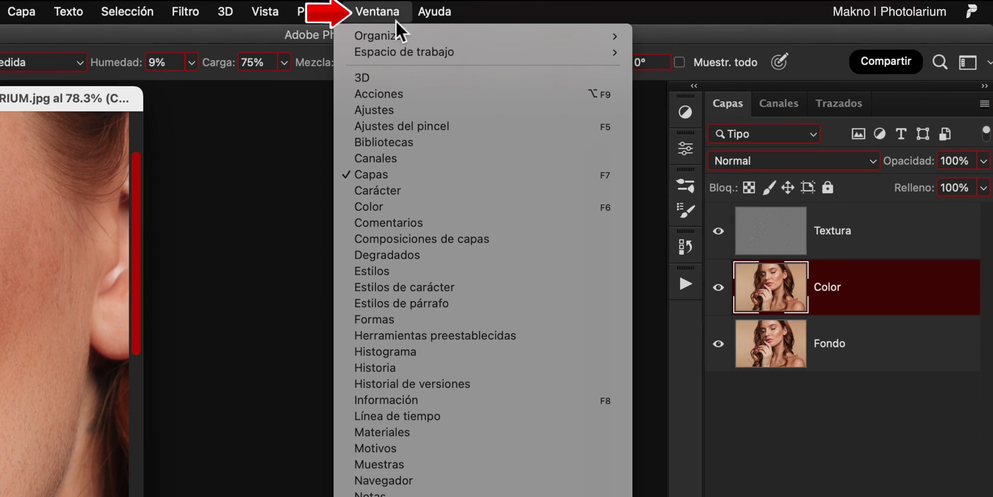
{"action": "mouse_move", "coordinate": [481, 36]}
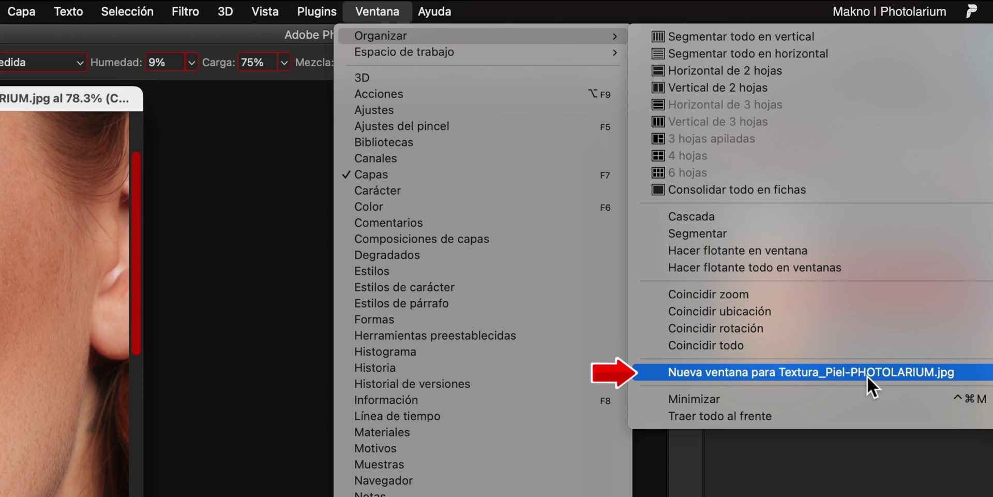
{"action": "left_click", "coordinate": [867, 375]}
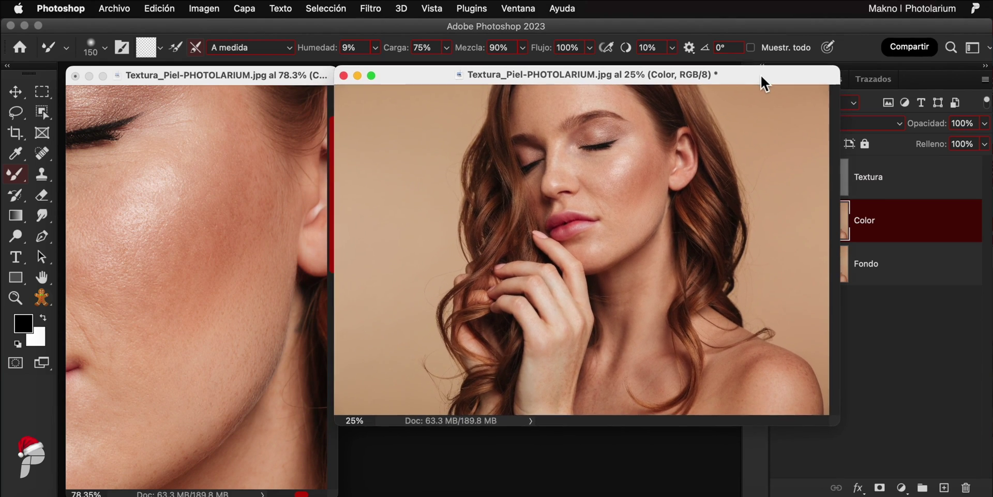
{"action": "left_click_drag", "start_coordinate": [501, 88], "coordinate": [767, 71]}
{"action": "left_click_drag", "start_coordinate": [851, 425], "coordinate": [742, 426]}
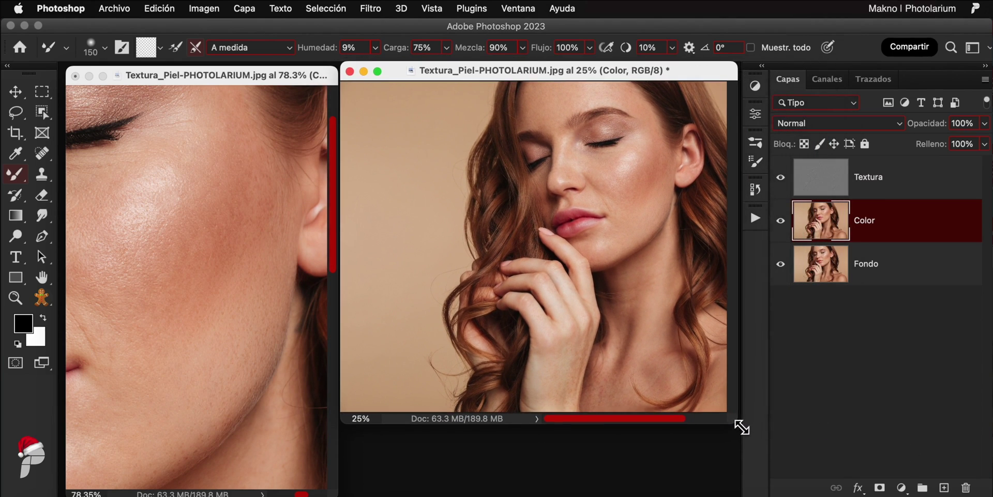
{"action": "left_click_drag", "start_coordinate": [676, 311], "coordinate": [603, 305]}
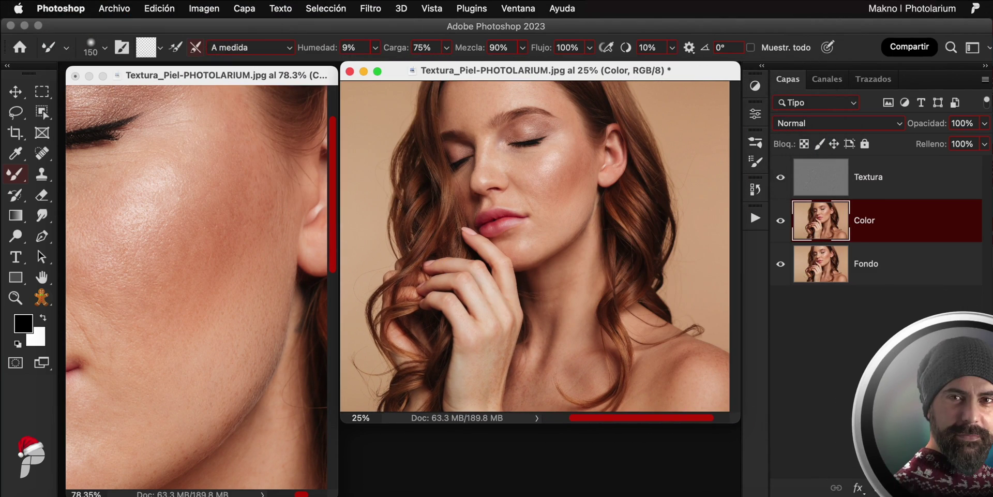
Add Capa 1 above Textura and paint a dark brown brush stroke down the cheek.
{"action": "left_click", "coordinate": [223, 247]}
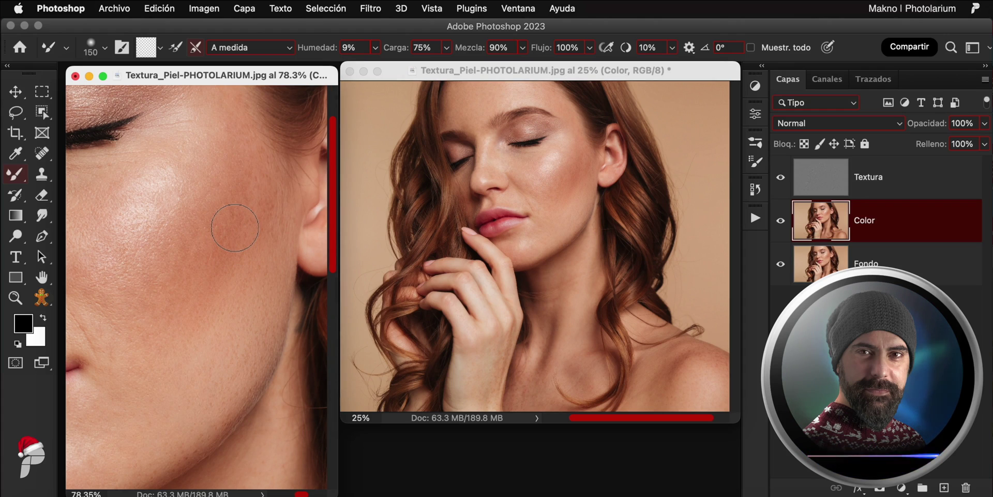
{"action": "left_click", "coordinate": [954, 179]}
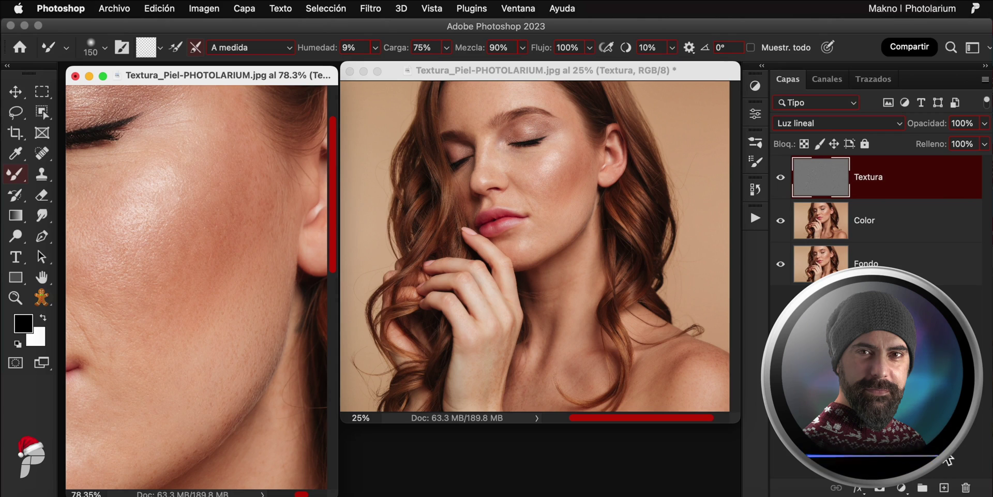
{"action": "left_click", "coordinate": [943, 487]}
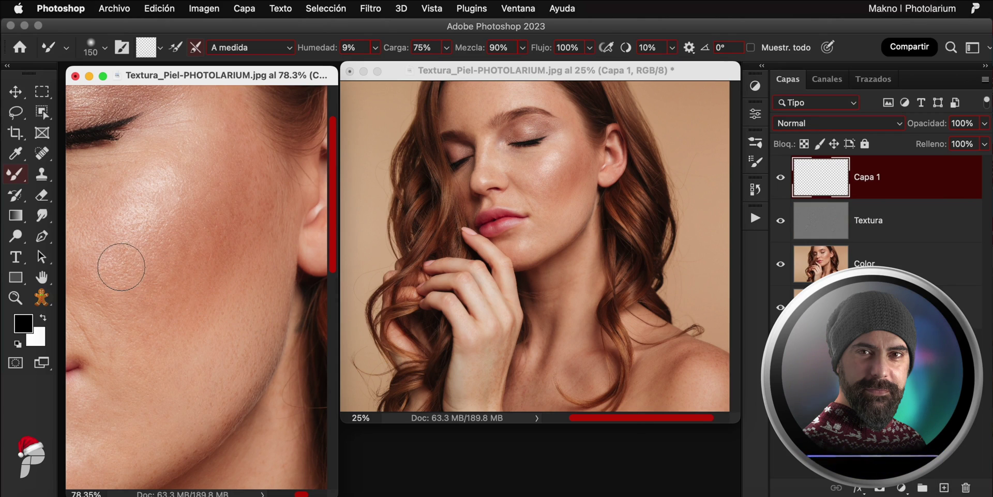
{"action": "right_click", "coordinate": [9, 179]}
{"action": "left_click", "coordinate": [51, 173]}
{"action": "left_click_drag", "start_coordinate": [237, 182], "coordinate": [185, 341]}
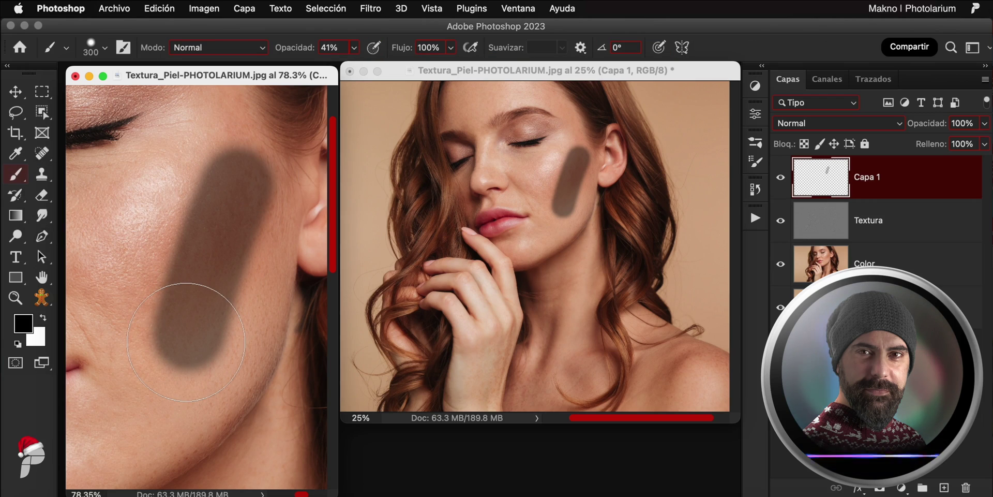